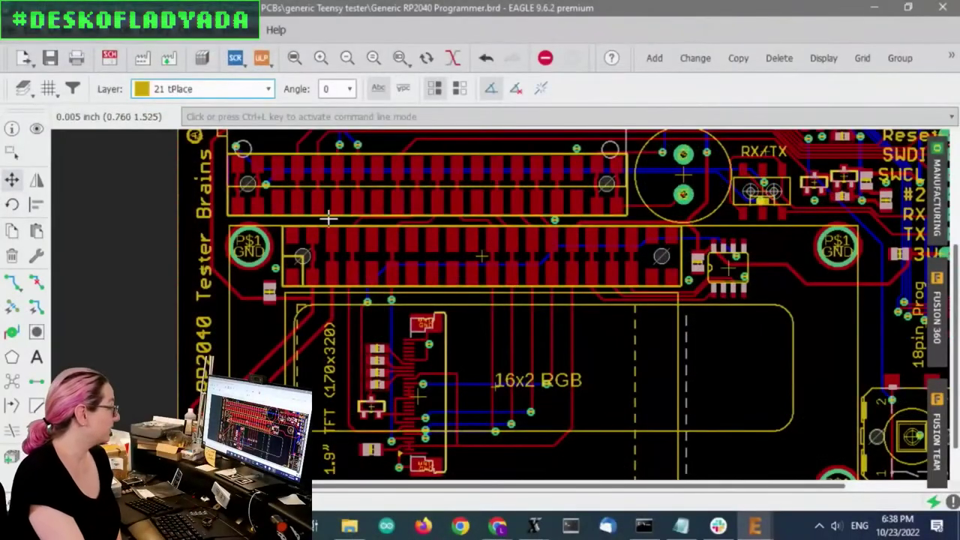
Switch to the Generic Teensy Programmer board and inspect the through-hole USB A connector at its upper edge
scroll(368, 238, "down", 2)
mouse_move(755, 524)
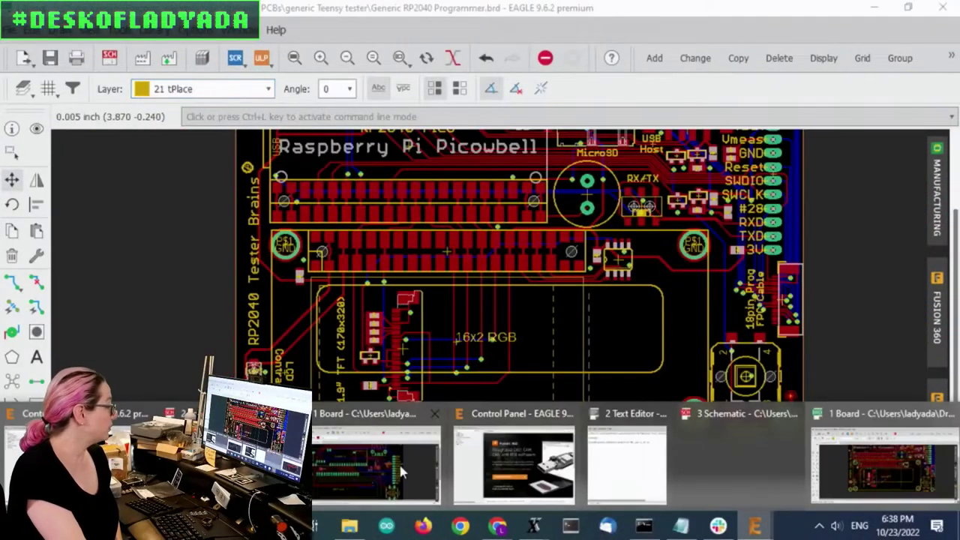
left_click(366, 461)
scroll(581, 234, "down", 3)
scroll(582, 234, "up", 3)
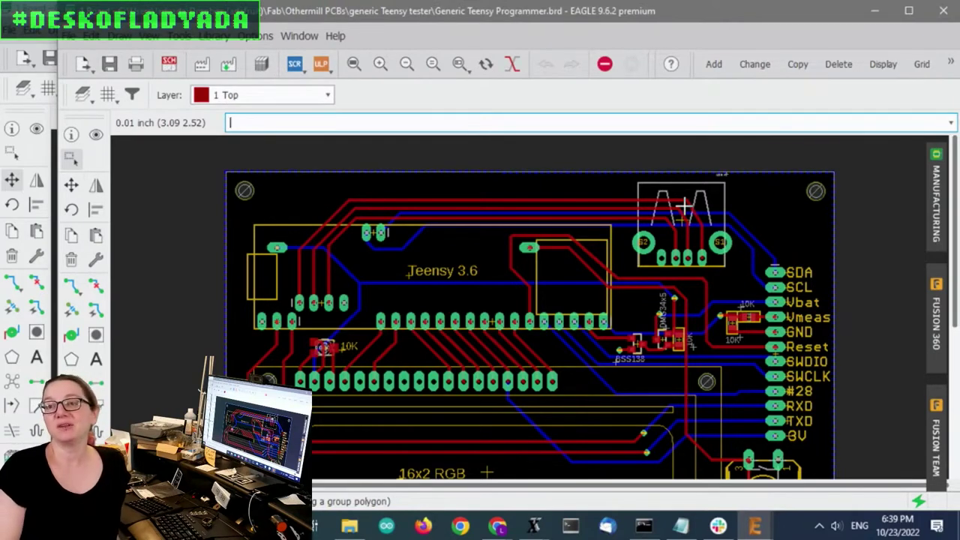
scroll(927, 180, "up", 2)
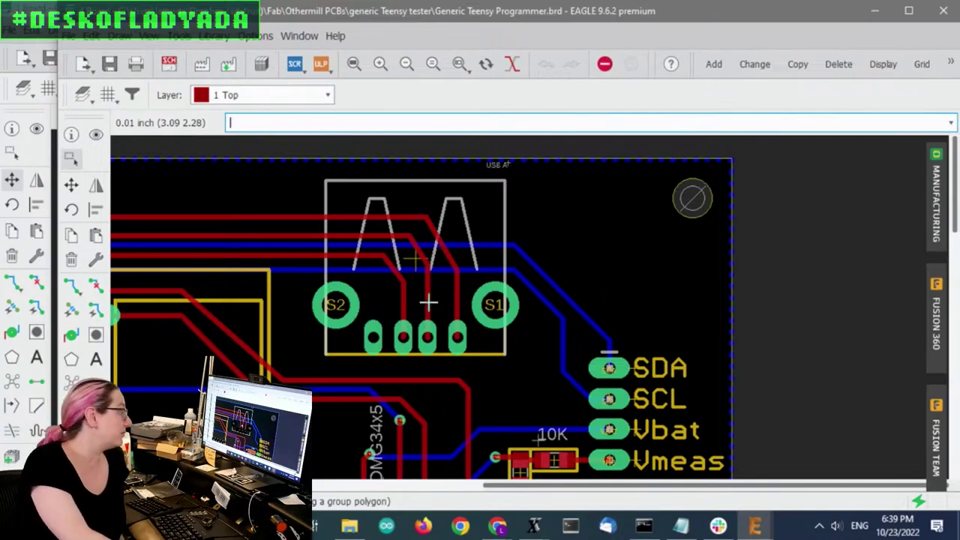
Return to the Generic RP2040 Programmer board and examine the surface-mount USB Host connector beside the MicroSD socket
mouse_move(755, 526)
left_click(848, 456)
scroll(506, 228, "down", 3)
scroll(563, 231, "up", 3)
scroll(768, 198, "up", 3)
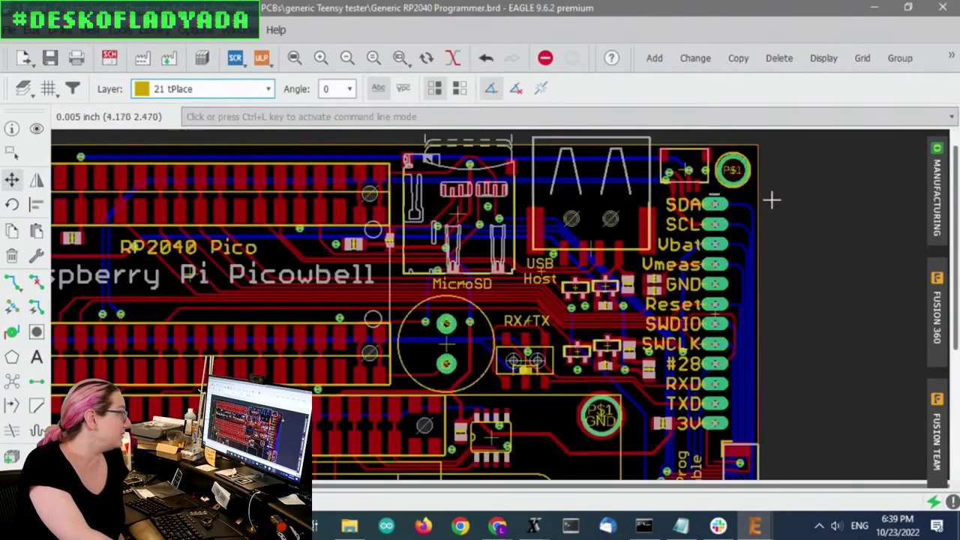
scroll(766, 195, "down", 1)
scroll(585, 204, "up", 1)
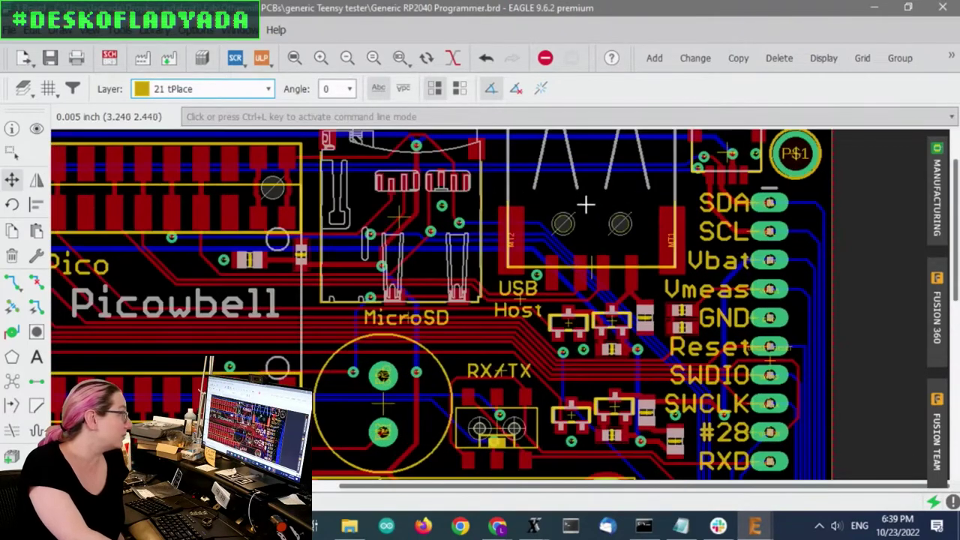
scroll(620, 245, "down", 1)
scroll(620, 245, "up", 1)
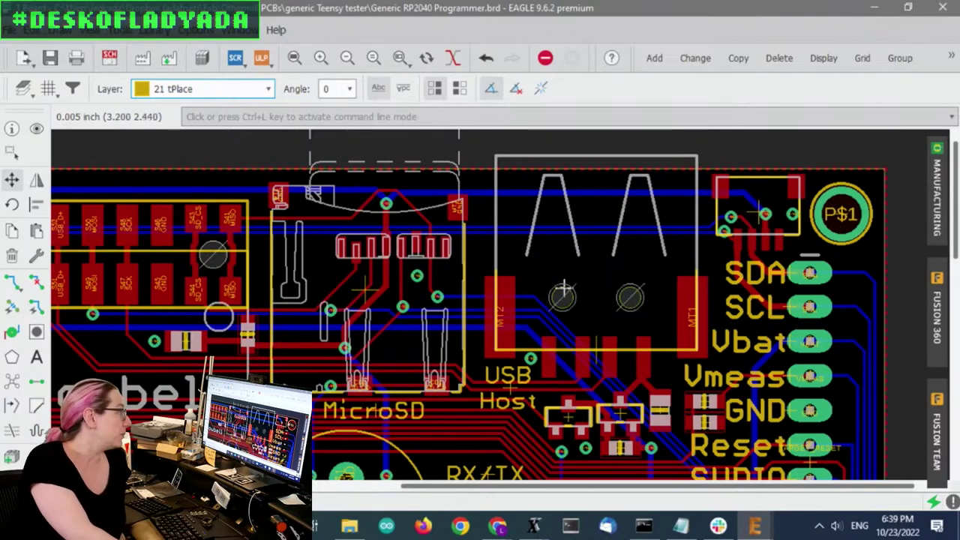
scroll(701, 235, "down", 2)
scroll(651, 234, "up", 2)
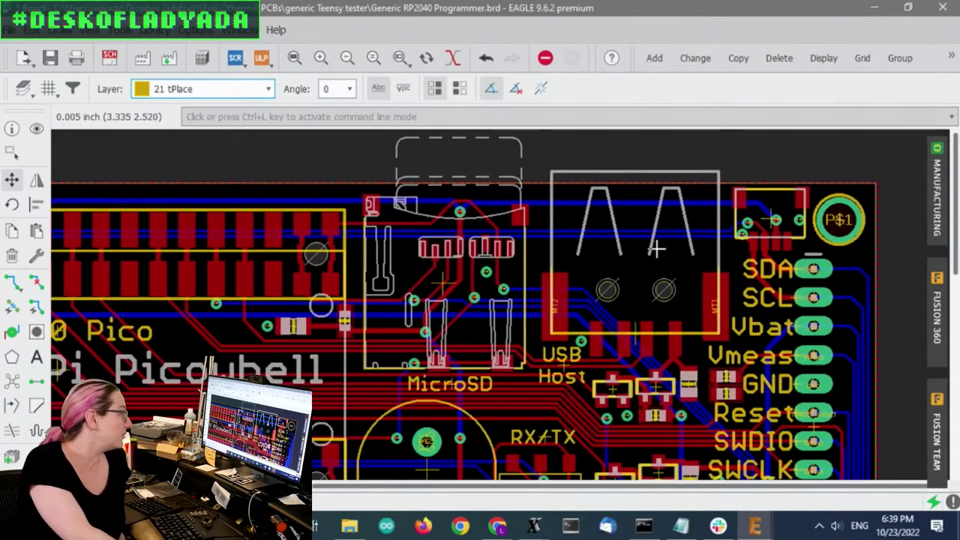
scroll(657, 250, "up", 1)
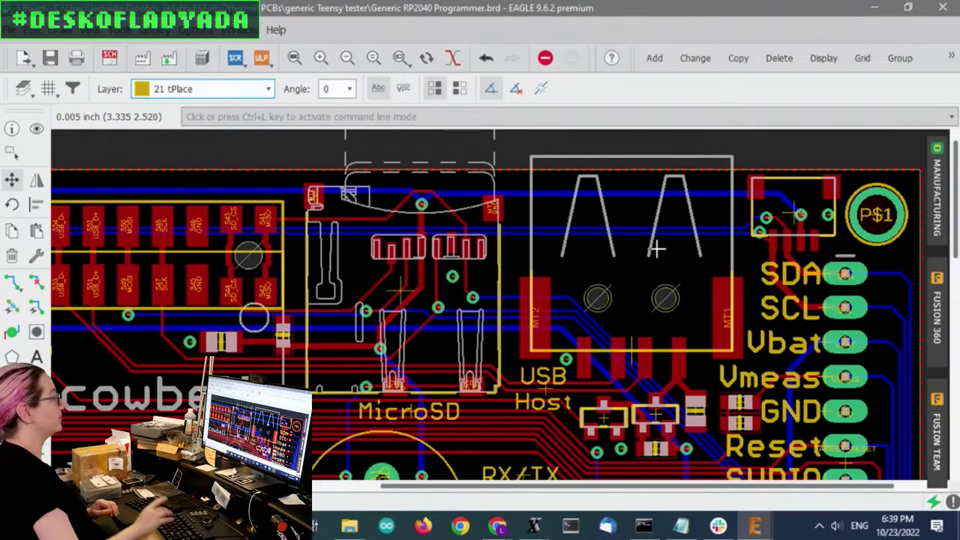
Put the RP2040 board window away and switch to the Chrome browser
left_click(875, 7)
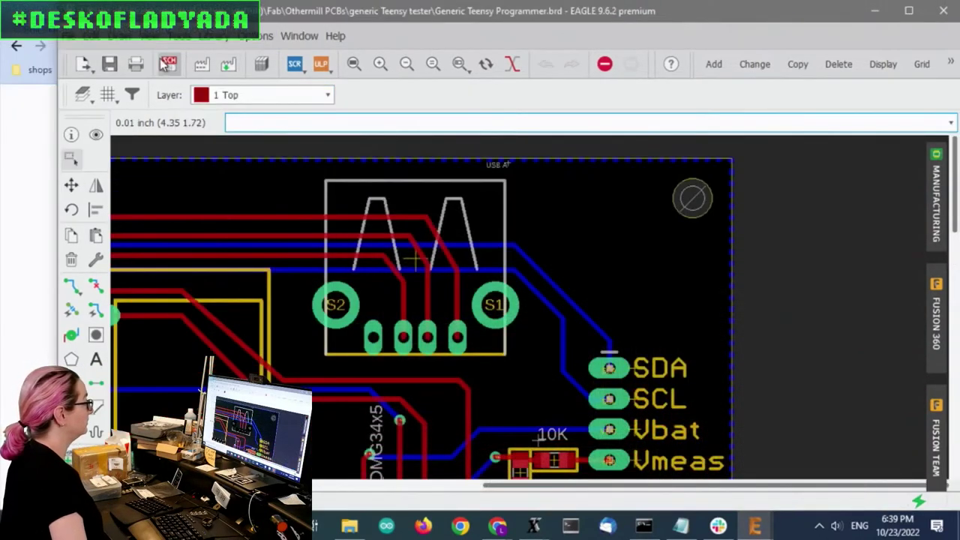
key("alt+Tab")
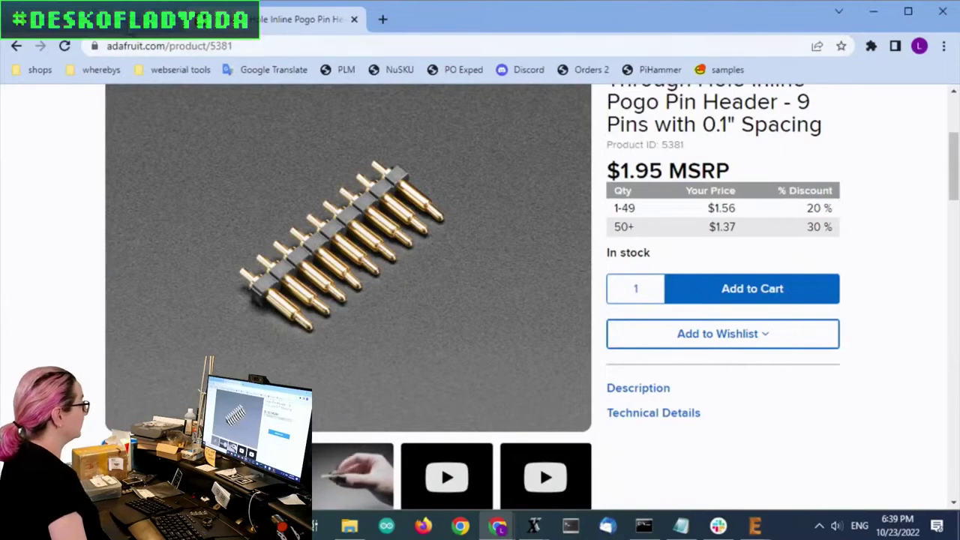
left_click(274, 69)
left_click(218, 47)
type("digi'")
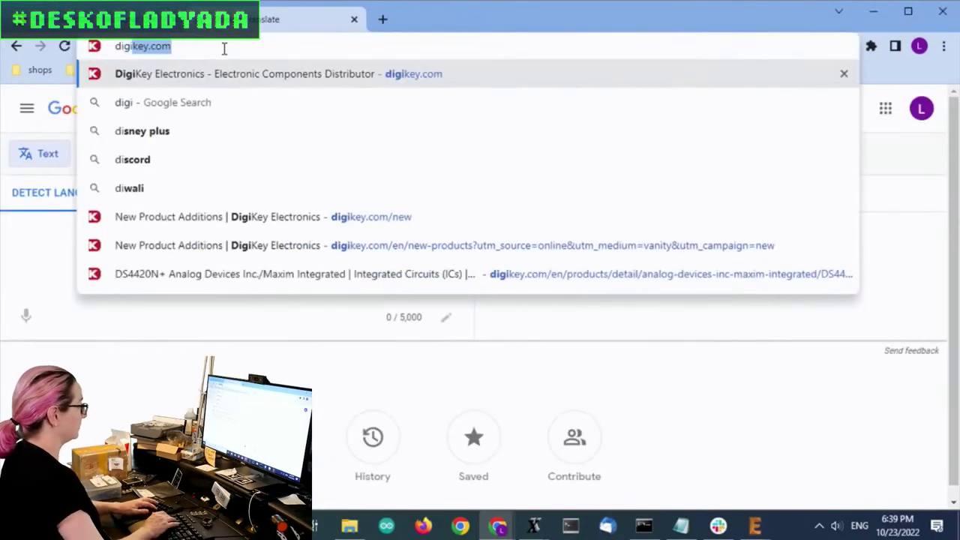
key("Return")
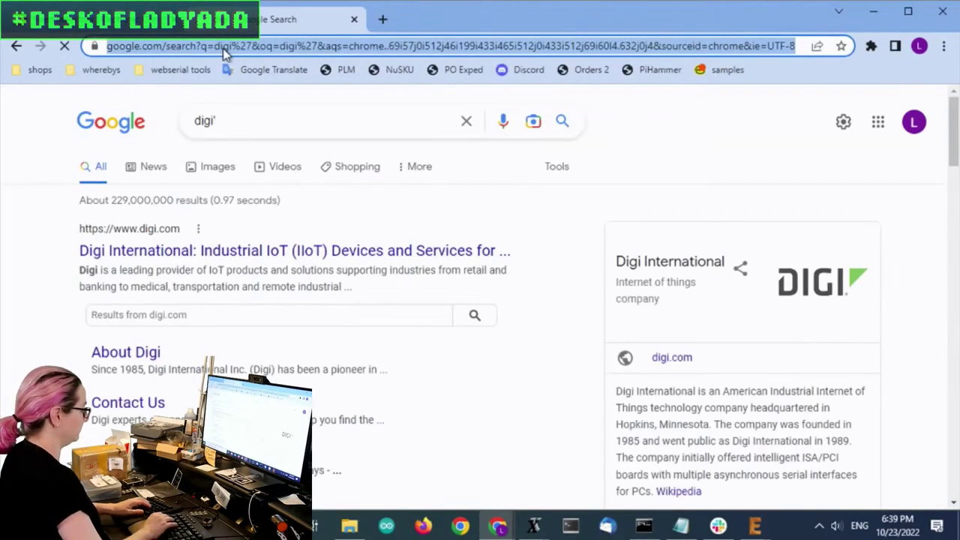
Open digikey.com and search all products for "usb type a"
type("digikey.com")
key("Return")
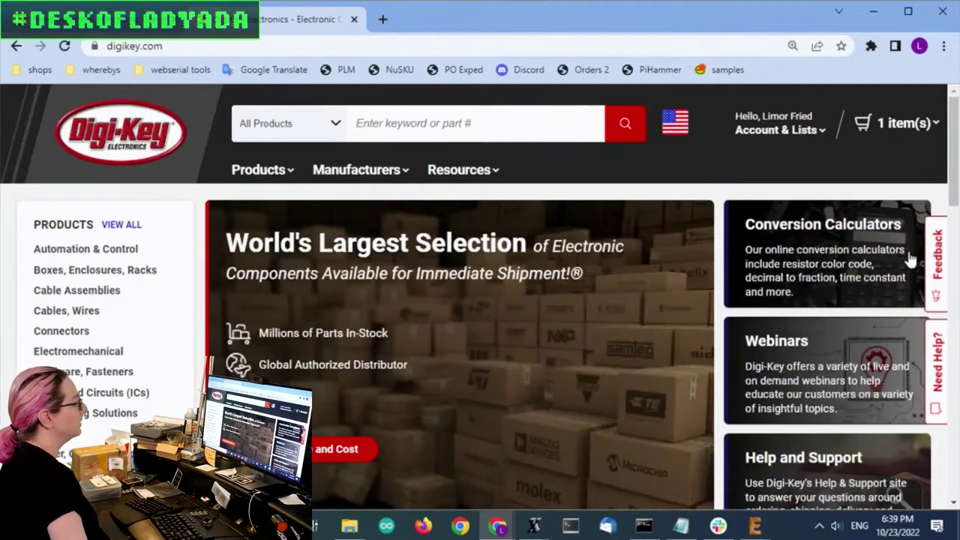
type("u")
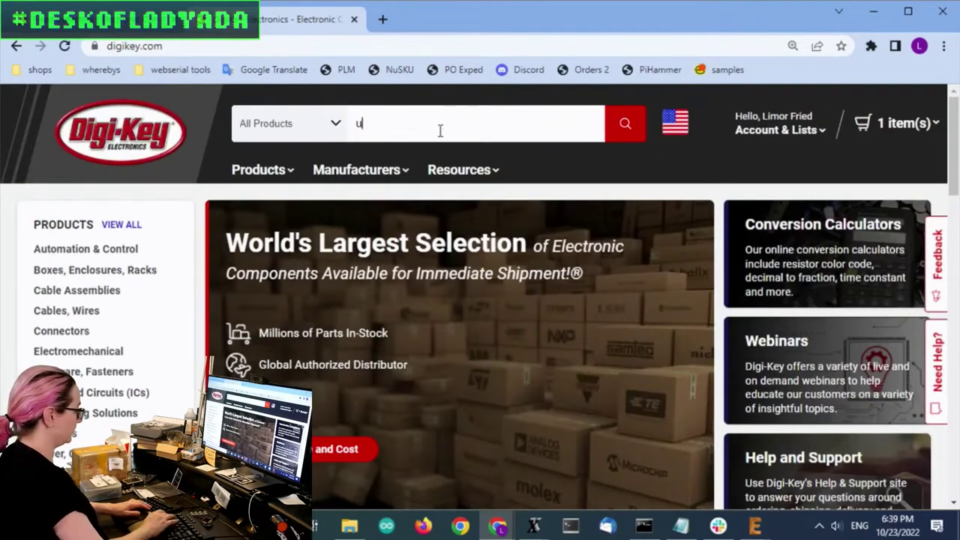
type("sb type a")
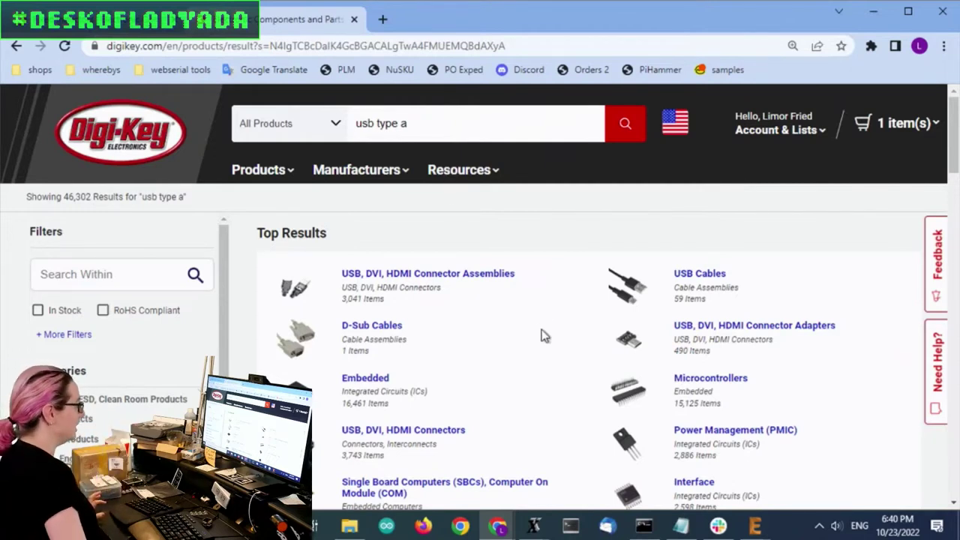
Open the USB, DVI, HDMI Connectors category and its USB, DVI, HDMI Connector Assemblies subcategory
scroll(807, 218, "down", 1)
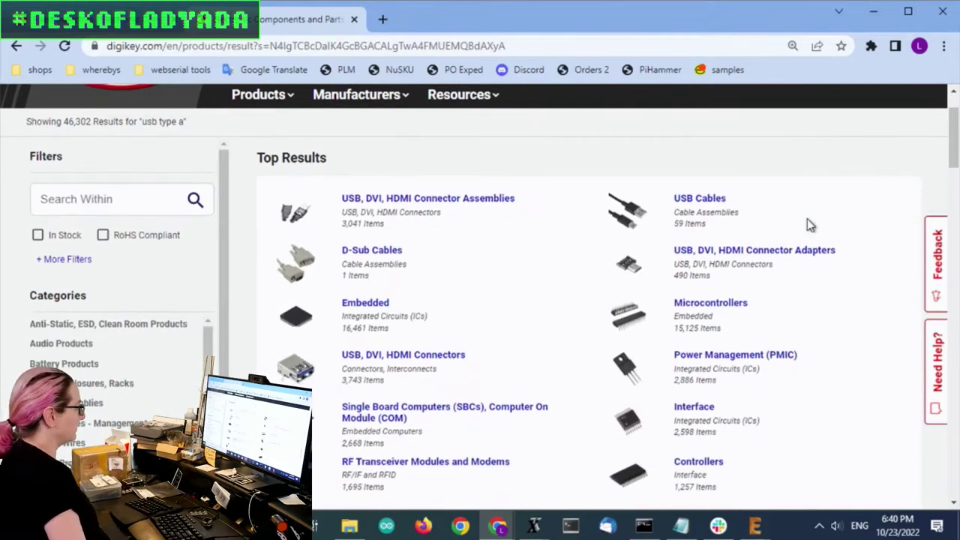
scroll(508, 313, "down", 2)
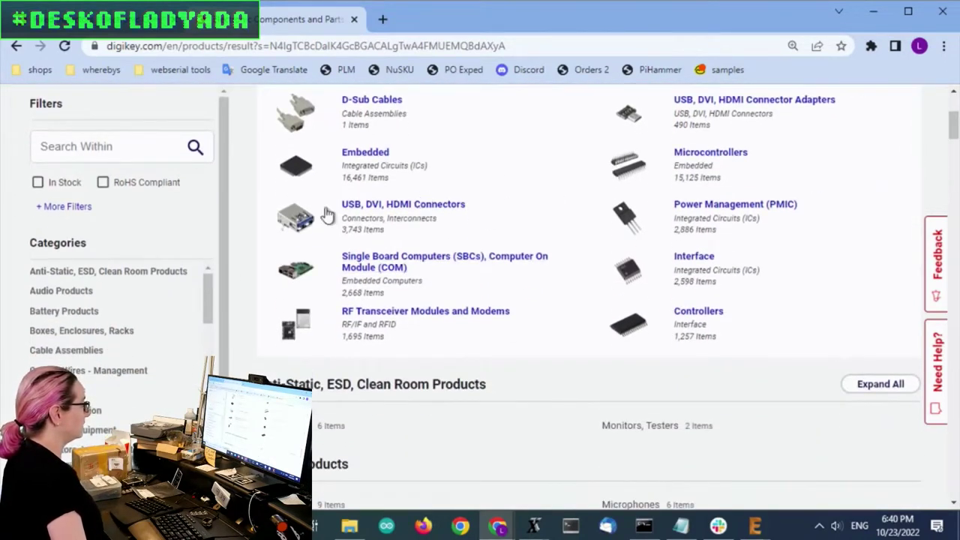
left_click(289, 219)
scroll(765, 235, "down", 1)
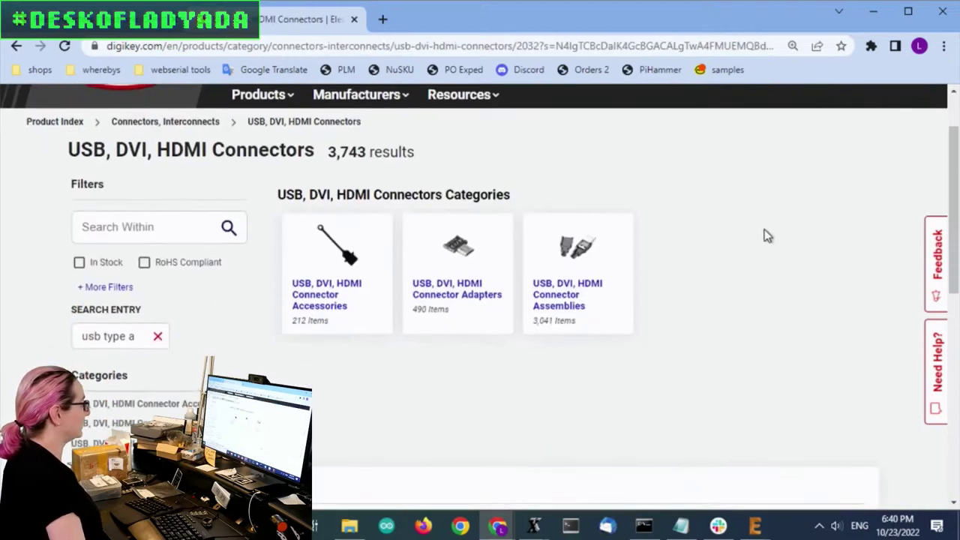
left_click(570, 314)
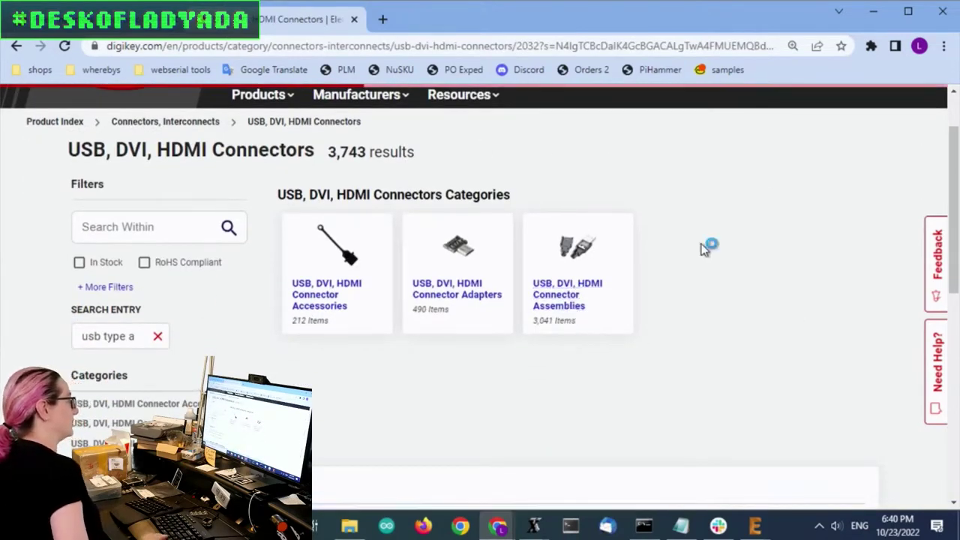
Preview the enlarged photos of the first USB connectors in the product list
scroll(682, 249, "down", 4)
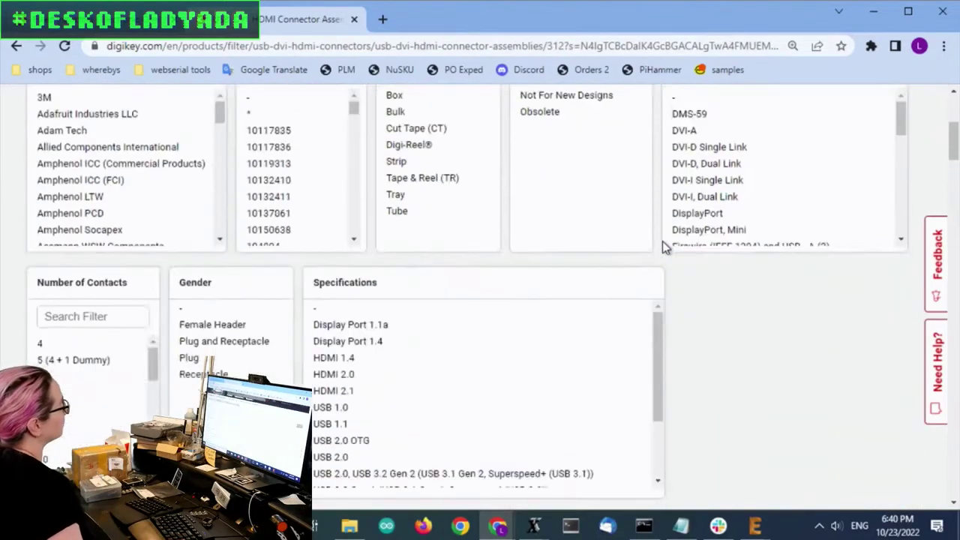
scroll(665, 251, "down", 15)
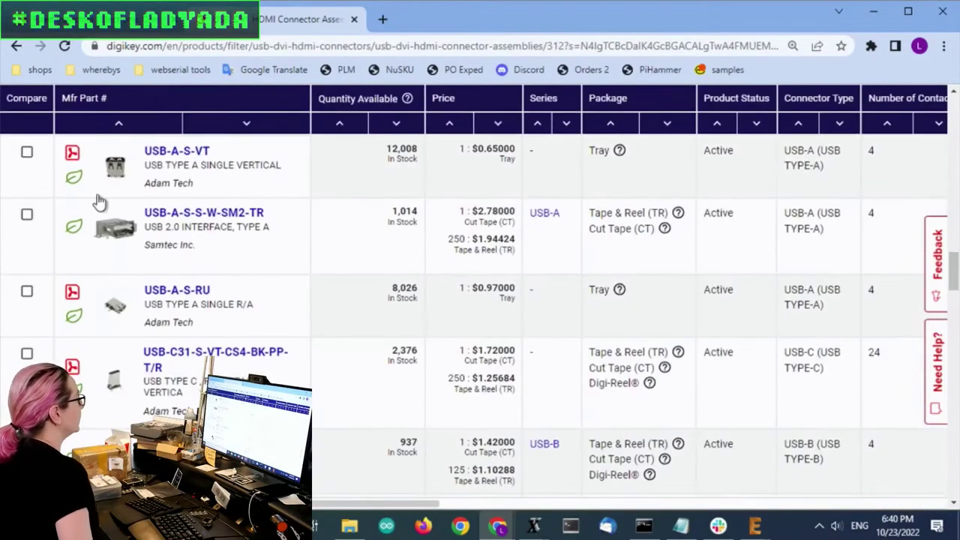
mouse_move(107, 229)
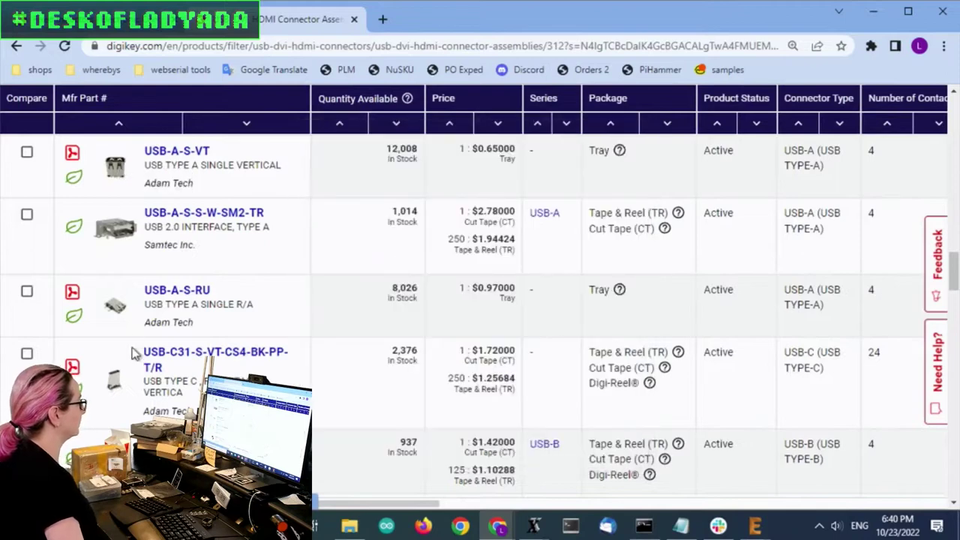
mouse_move(111, 303)
mouse_move(117, 382)
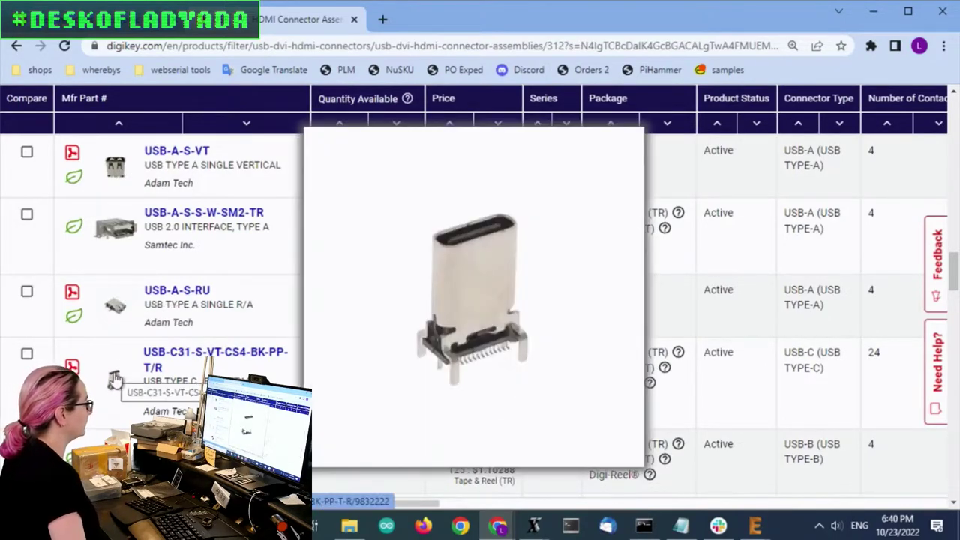
mouse_move(115, 450)
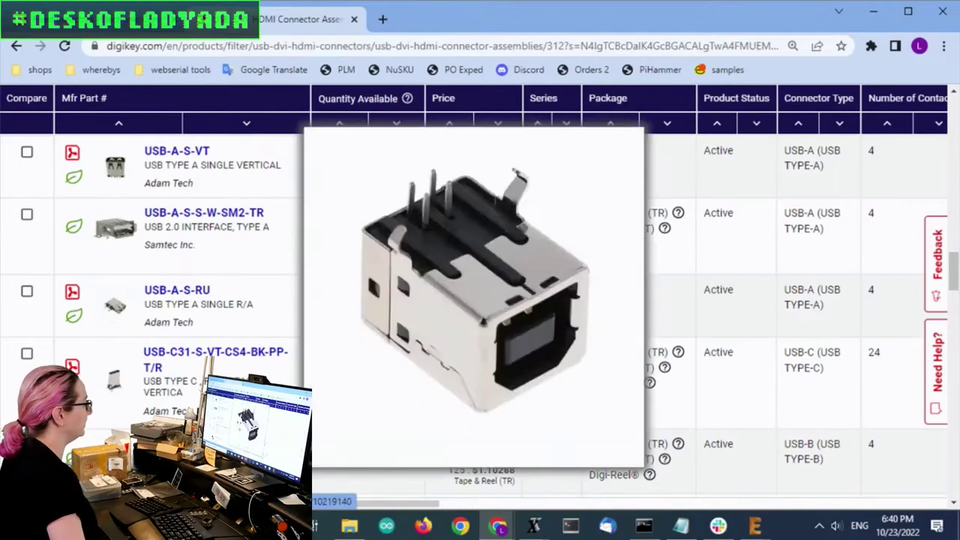
Filter the connector assemblies by the product status Active and apply the filter
scroll(750, 376, "up", 15)
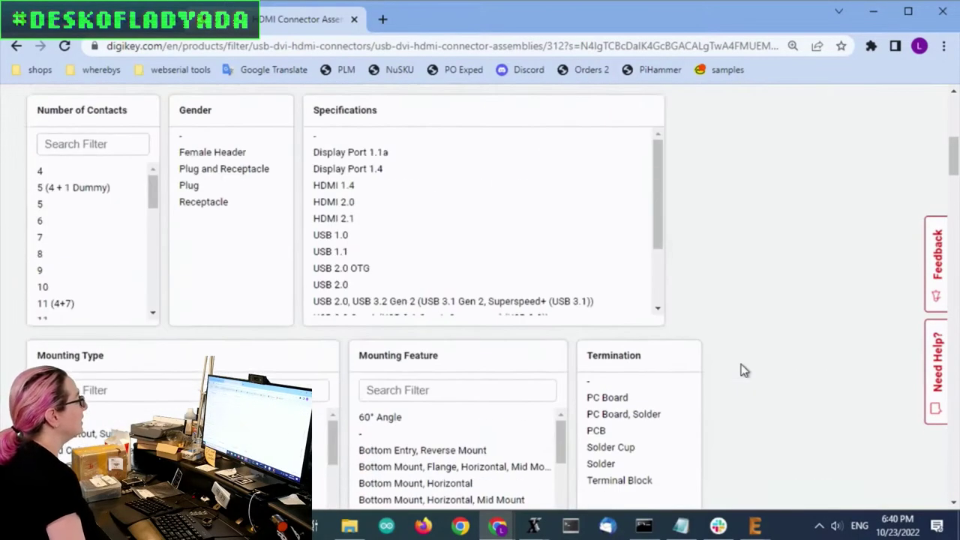
scroll(807, 371, "up", 1)
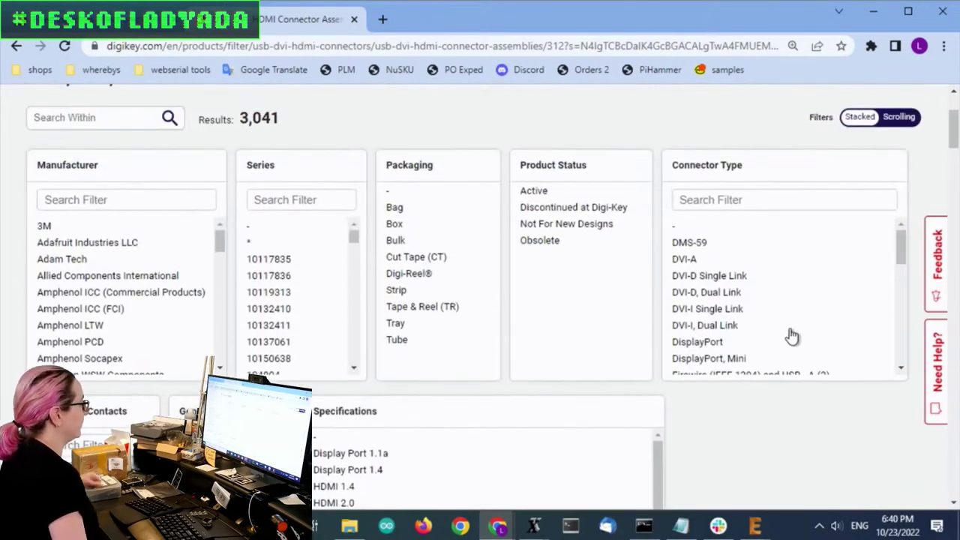
left_click(538, 190)
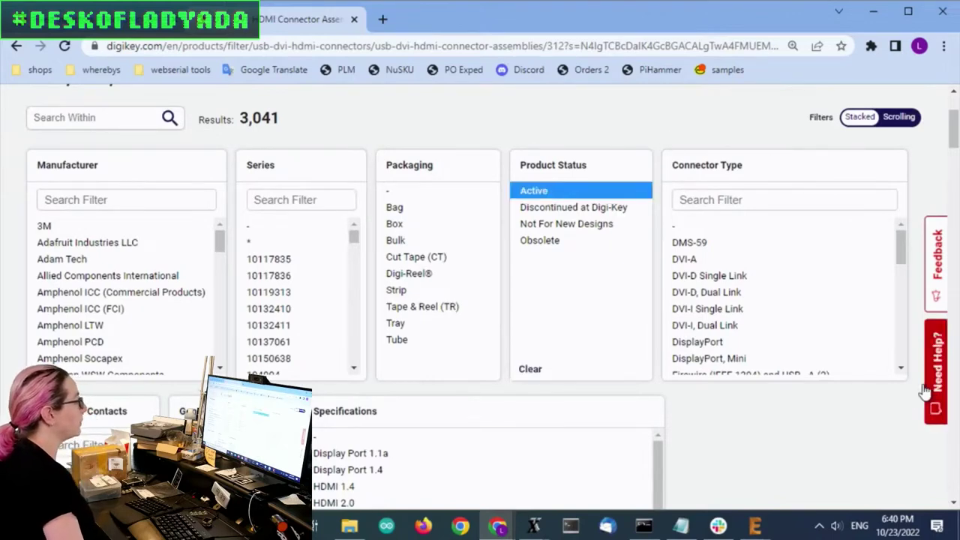
scroll(818, 435, "down", 12)
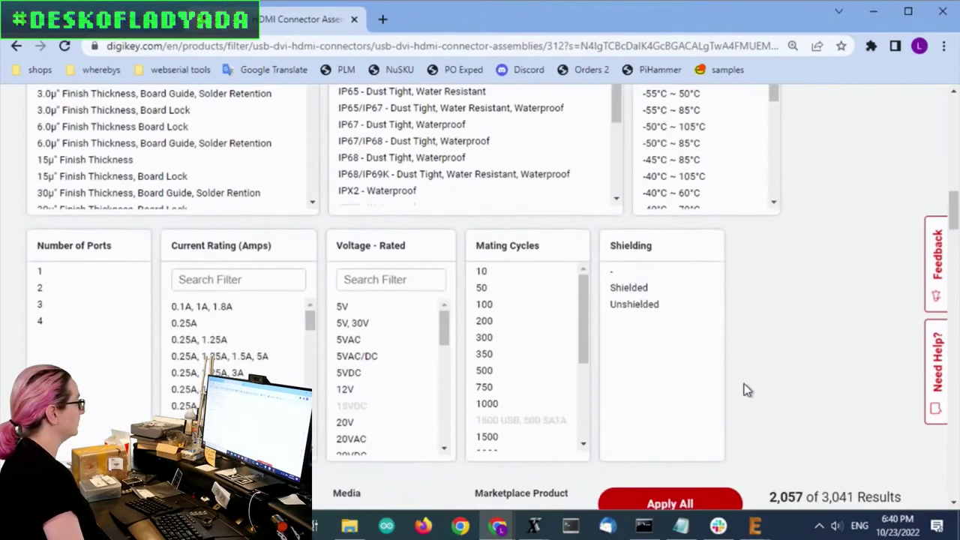
left_click(689, 504)
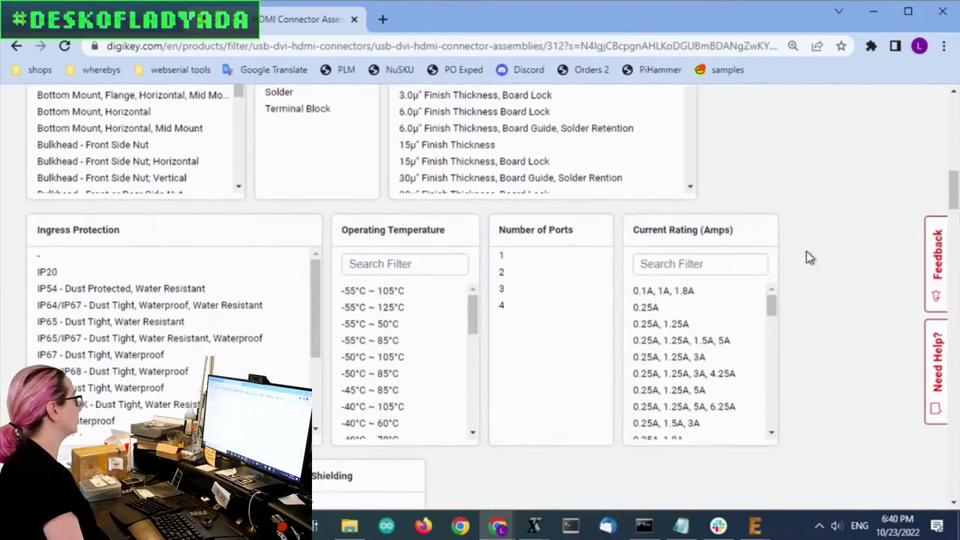
Restrict the results to connectors with 1 port and apply the filter
scroll(80, 258, "down", 2)
scroll(80, 259, "down", 4)
scroll(616, 225, "up", 3)
left_click(525, 253)
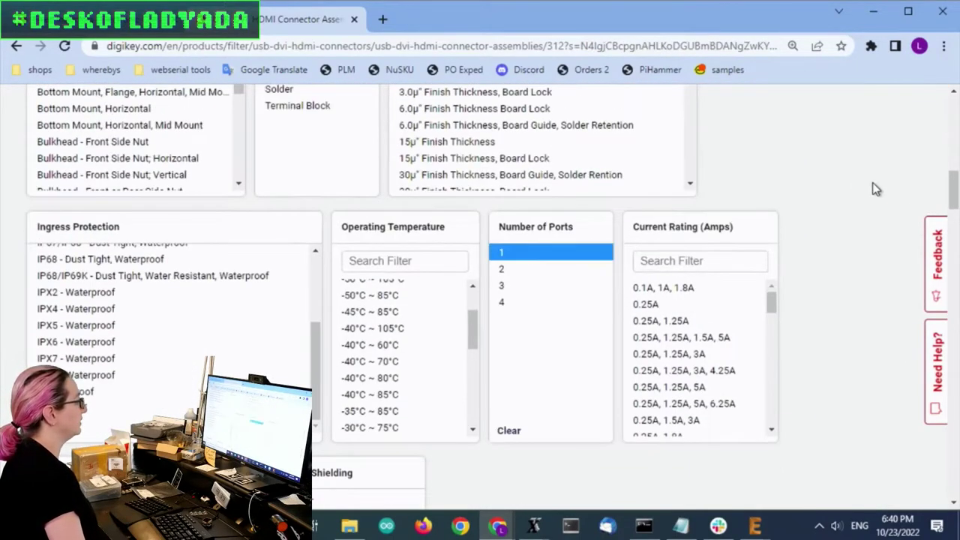
scroll(857, 191, "down", 6)
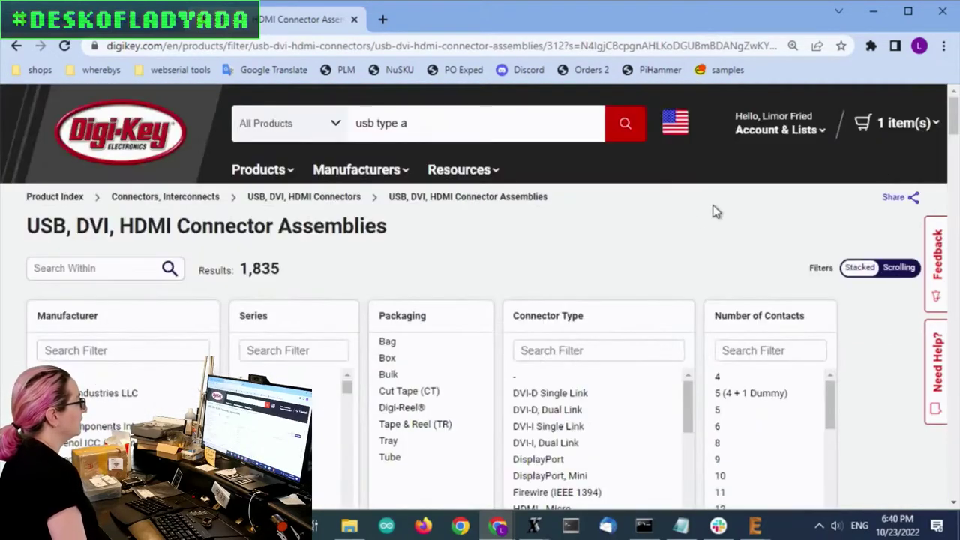
Filter the connector type to the three USB-A (USB TYPE-A) options, including power combo and stacked, plus the unspecified "-" entry, and apply the filter
scroll(798, 200, "down", 2)
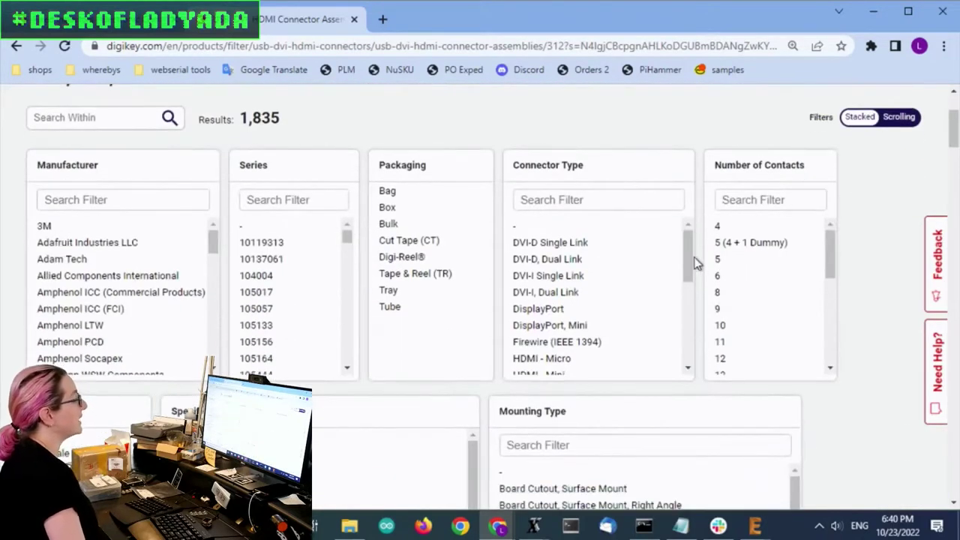
mouse_move(692, 255)
left_mouse_down()
mouse_move(692, 276)
mouse_move(691, 249)
left_mouse_up()
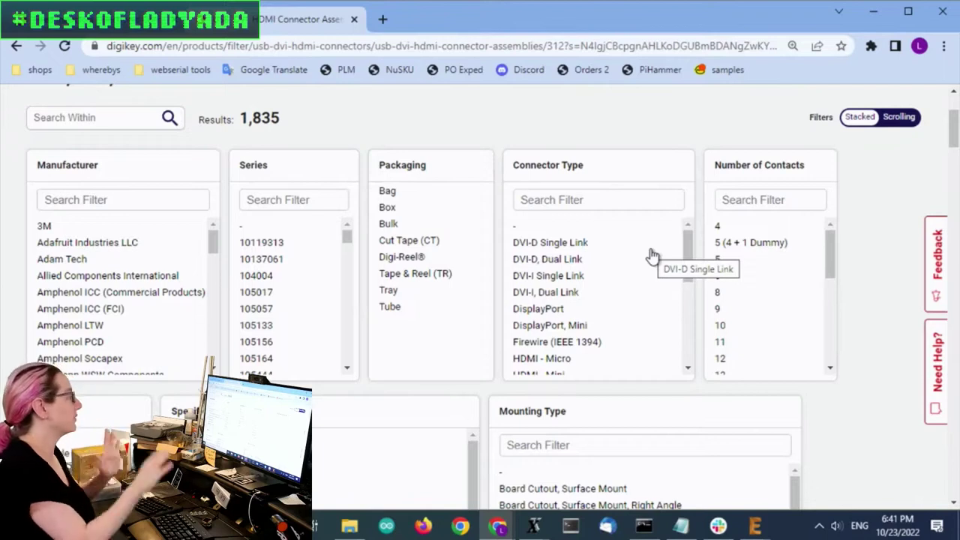
scroll(629, 278, "down", 5)
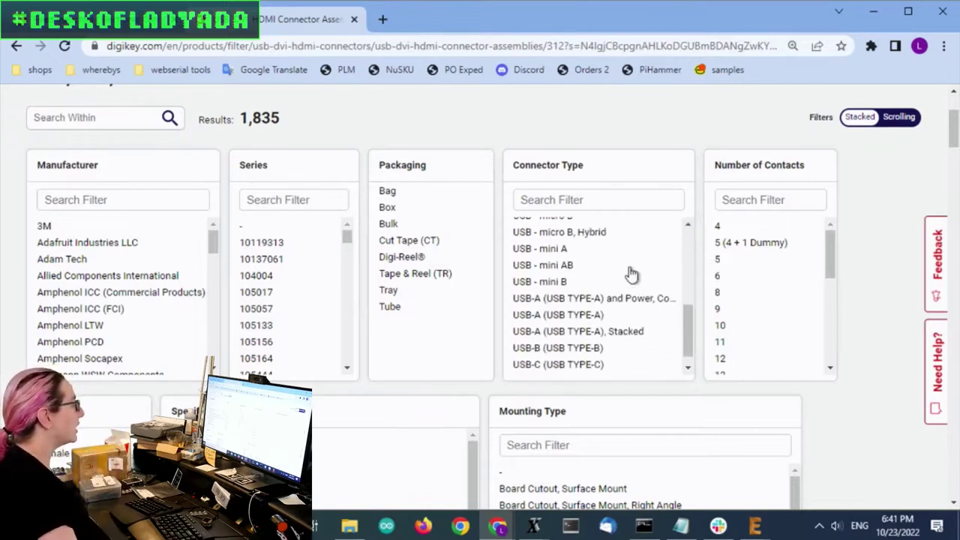
scroll(632, 275, "up", 2)
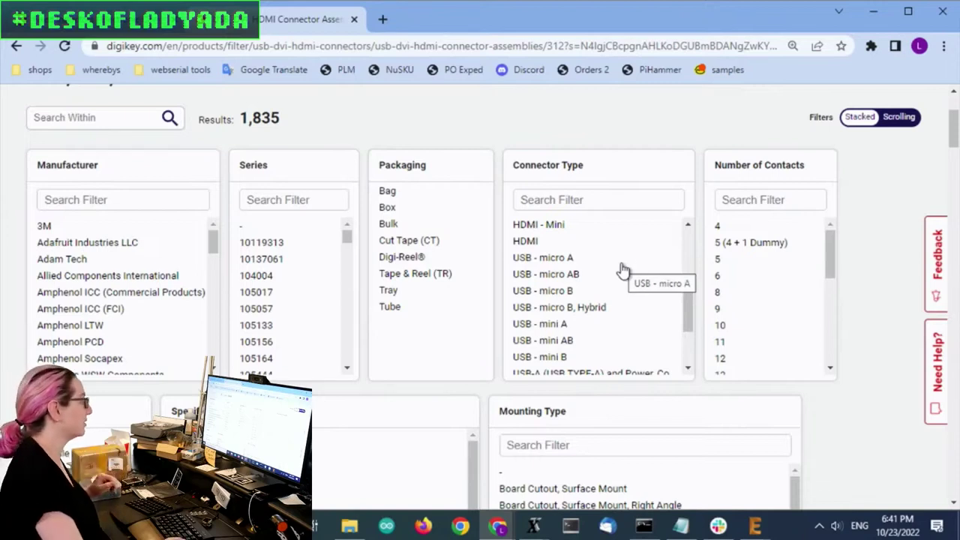
scroll(622, 232, "down", 3)
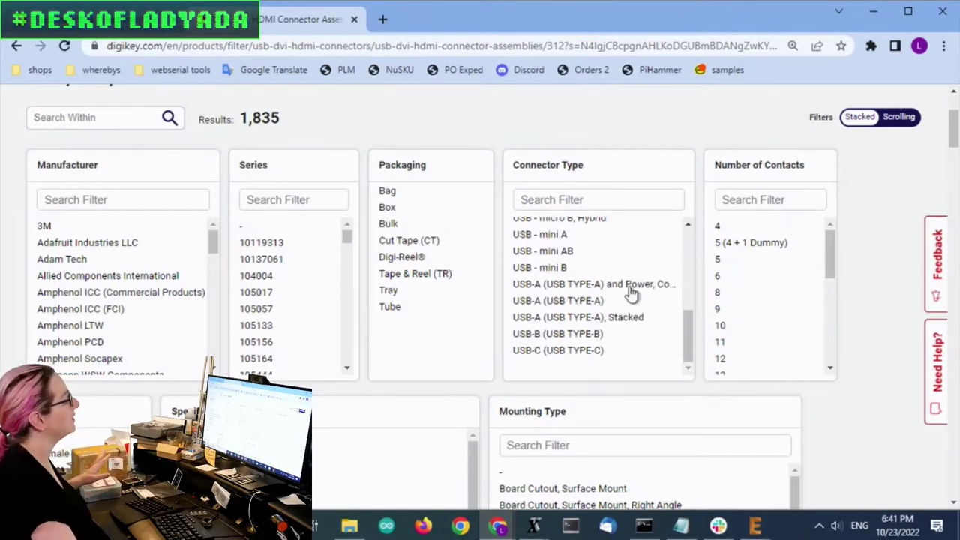
left_click_drag(632, 285, 649, 321)
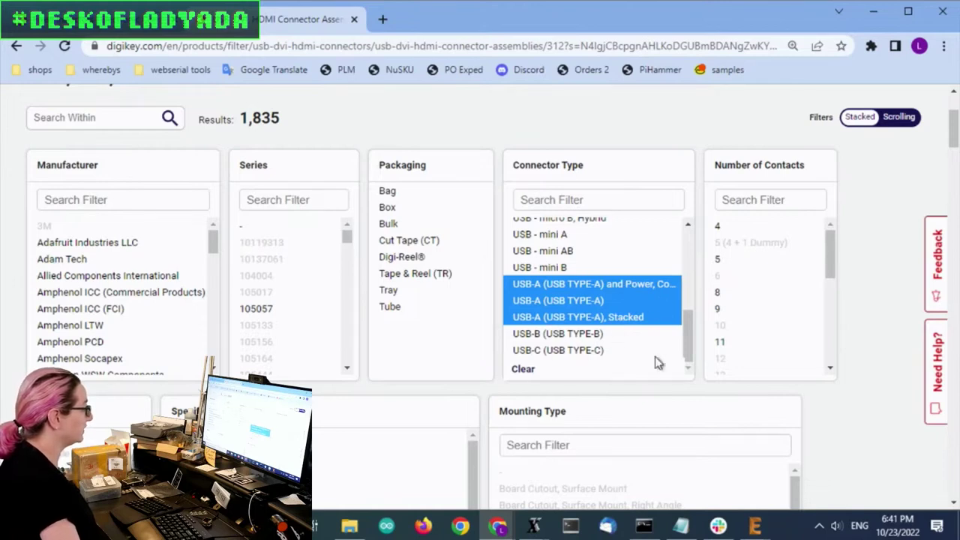
left_click_drag(697, 343, 698, 244)
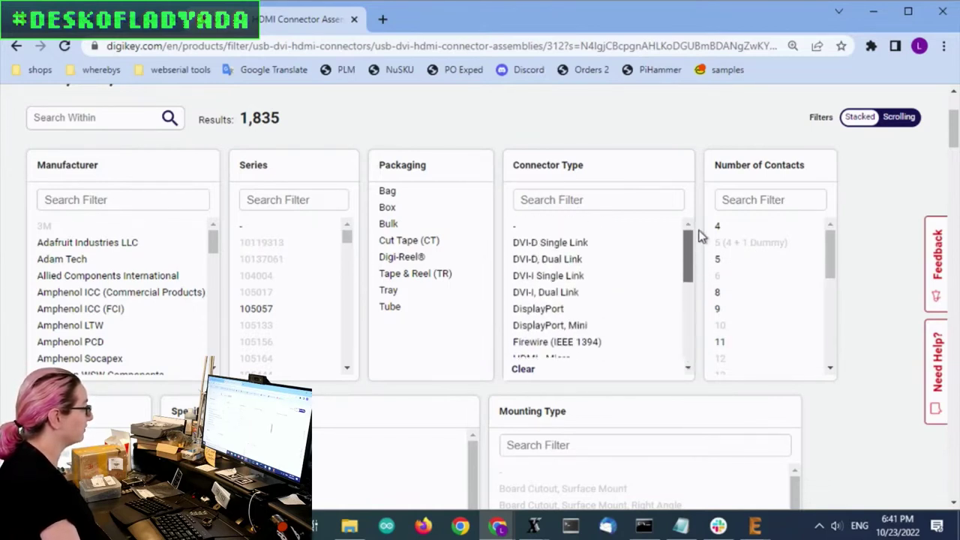
left_click(566, 228)
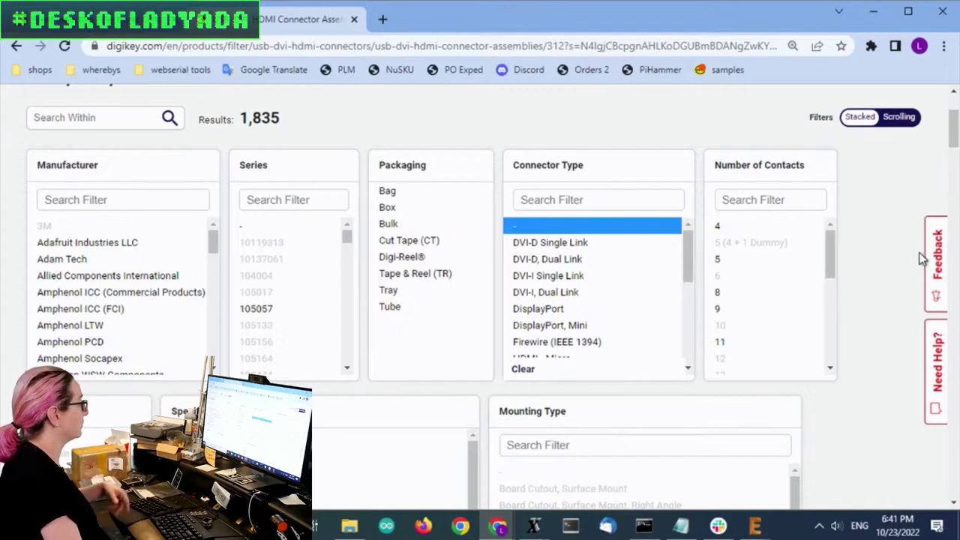
scroll(895, 277, "down", 10)
scroll(897, 284, "down", 4)
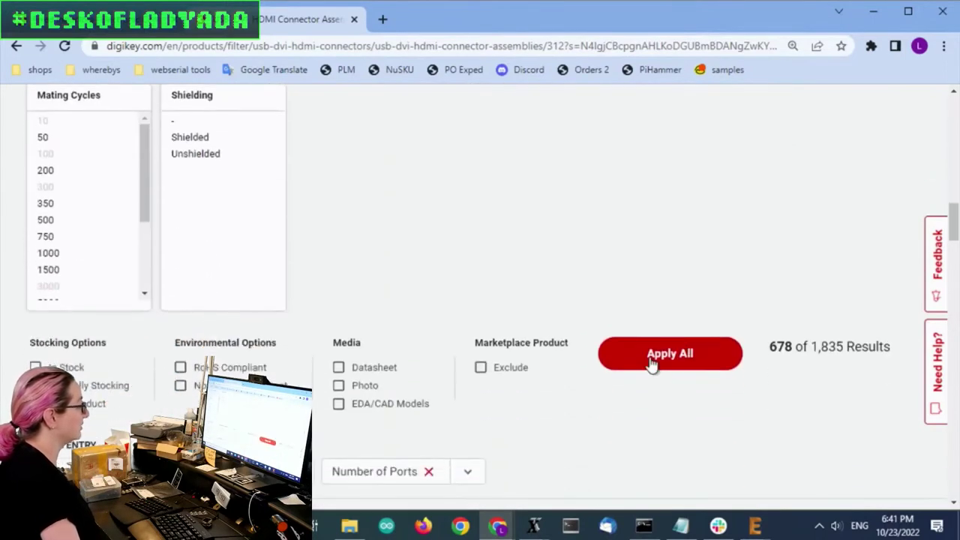
left_click(653, 360)
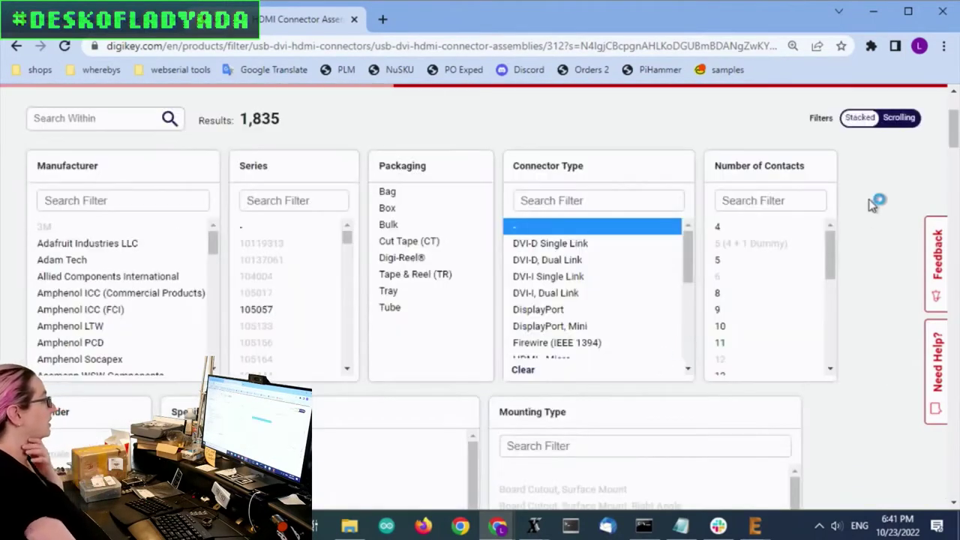
Restrict the connectors to the gender Receptacle and apply the filter
scroll(903, 269, "down", 3)
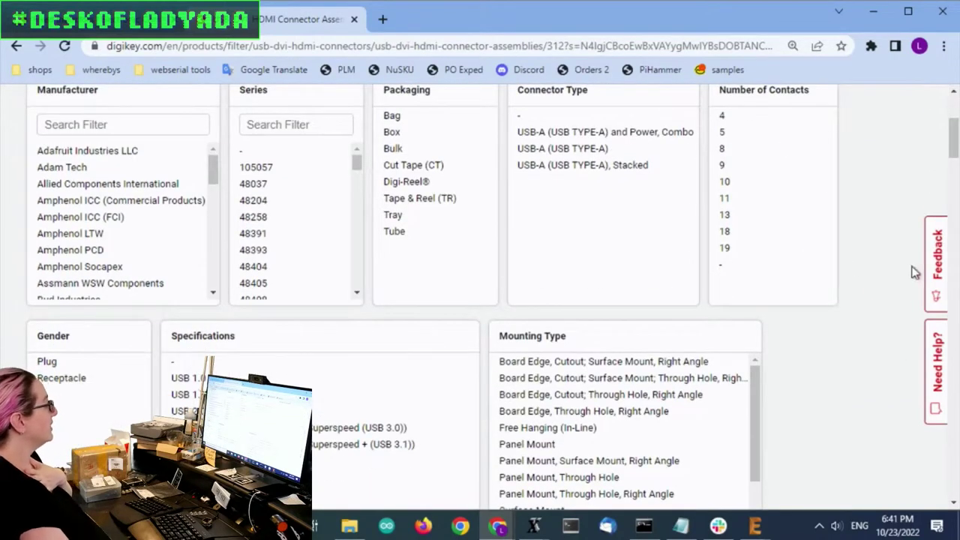
scroll(829, 300, "down", 4)
scroll(829, 300, "up", 2)
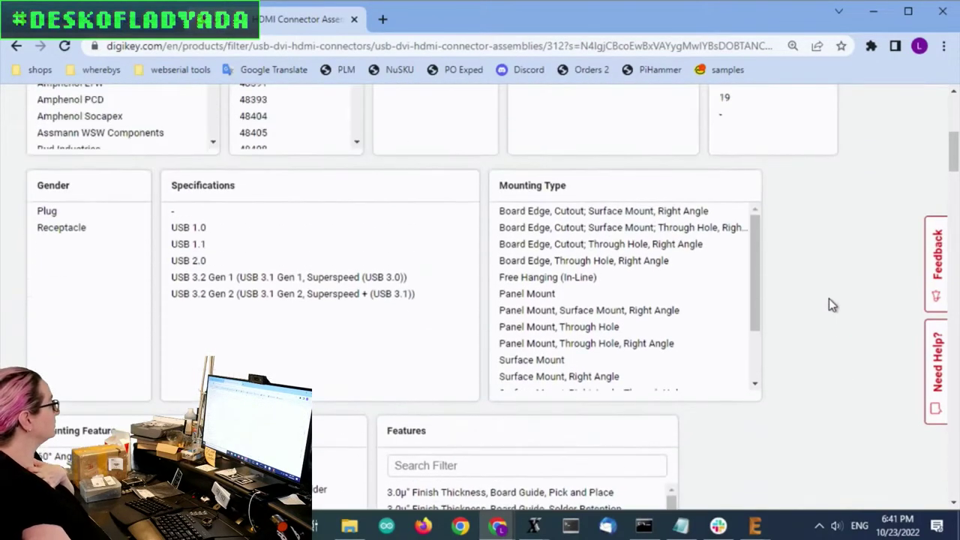
left_click(82, 235)
scroll(863, 260, "down", 1)
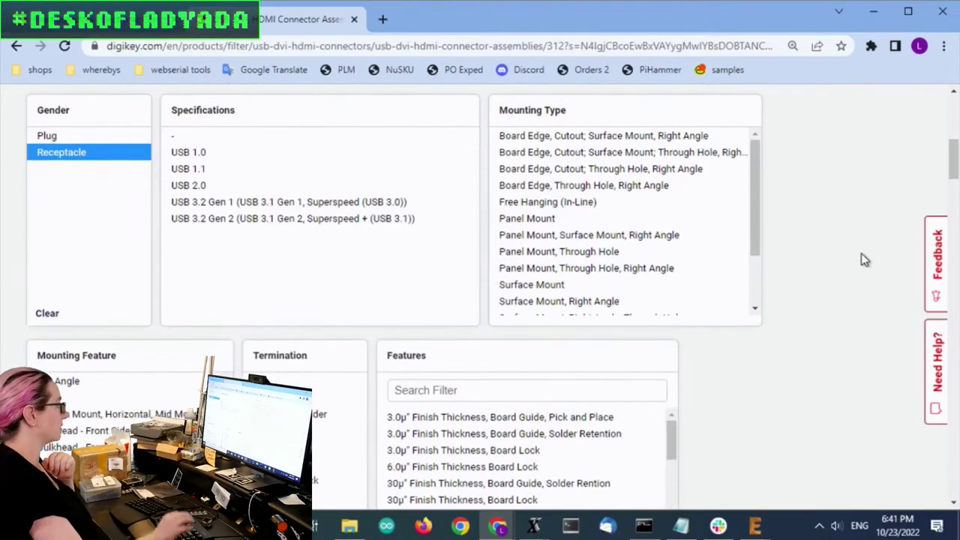
scroll(863, 260, "down", 9)
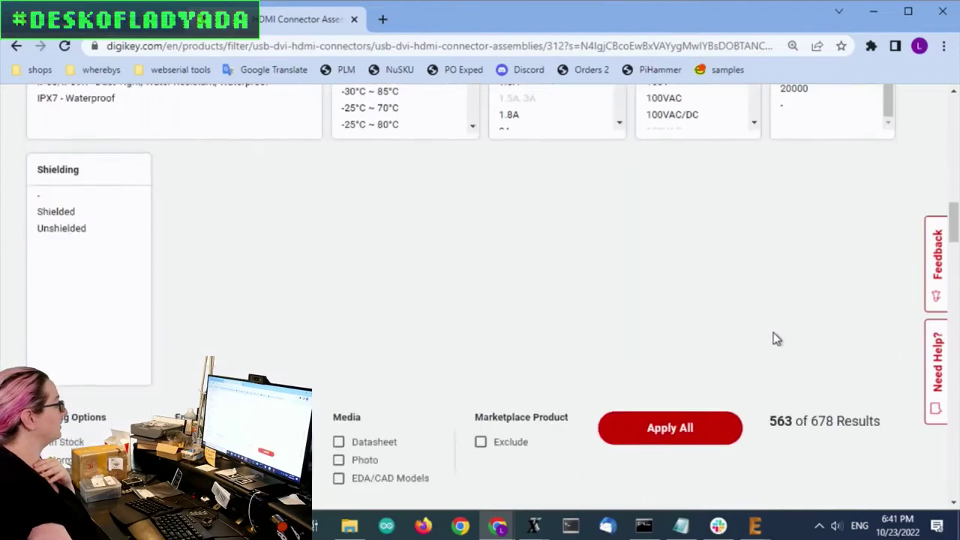
scroll(776, 339, "down", 2)
left_click(707, 285)
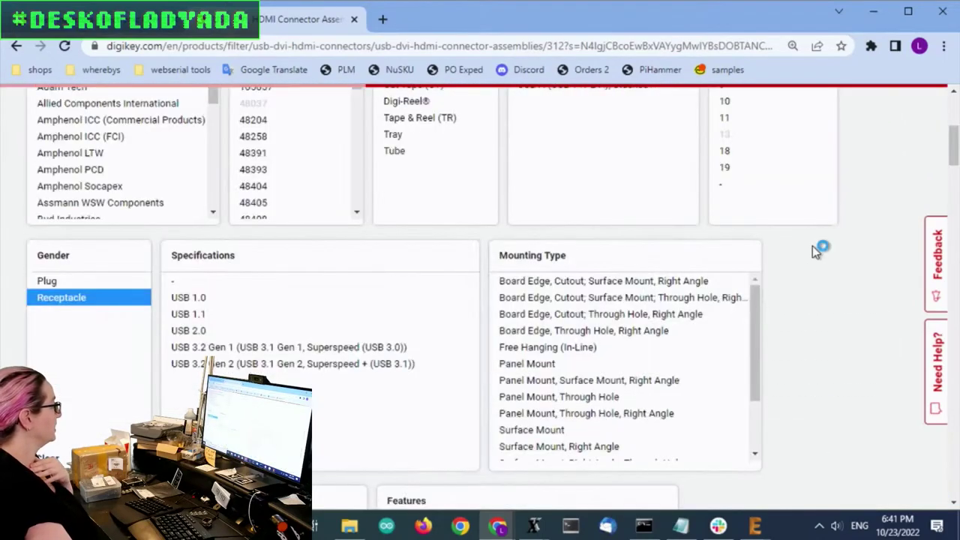
Look through the listed USB-A receptacles and preview their enlarged photos to compare mounting styles
scroll(856, 233, "down", 12)
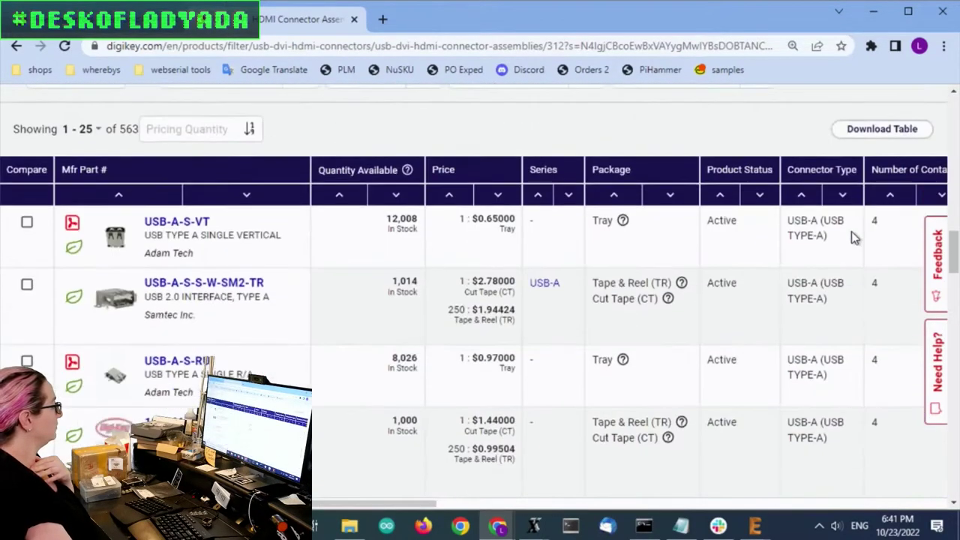
mouse_move(128, 382)
scroll(157, 333, "down", 4)
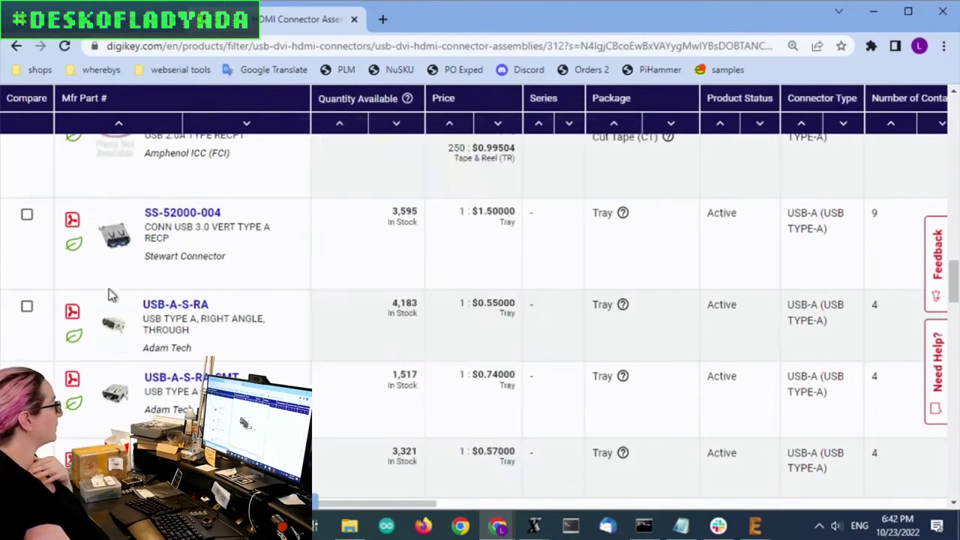
scroll(112, 293, "down", 3)
mouse_move(105, 252)
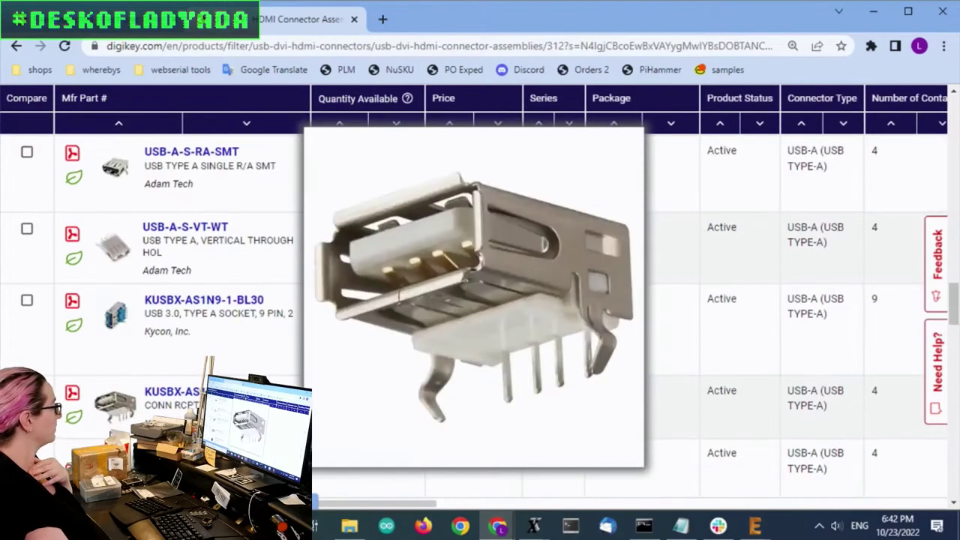
scroll(113, 259, "down", 3)
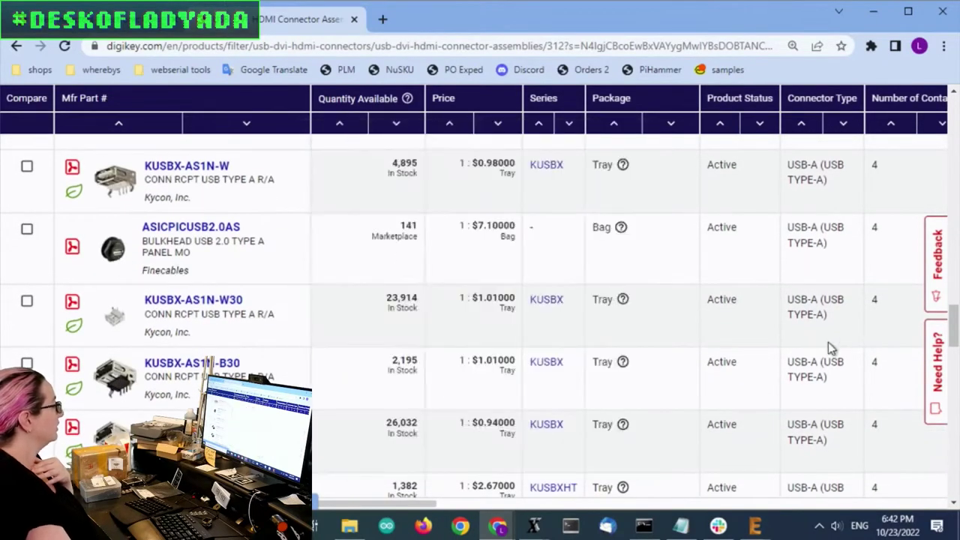
Filter the mounting type to the two board-edge cutout surface-mount variants and the four Surface Mount variants, and apply the filter
scroll(773, 285, "up", 15)
scroll(776, 285, "up", 4)
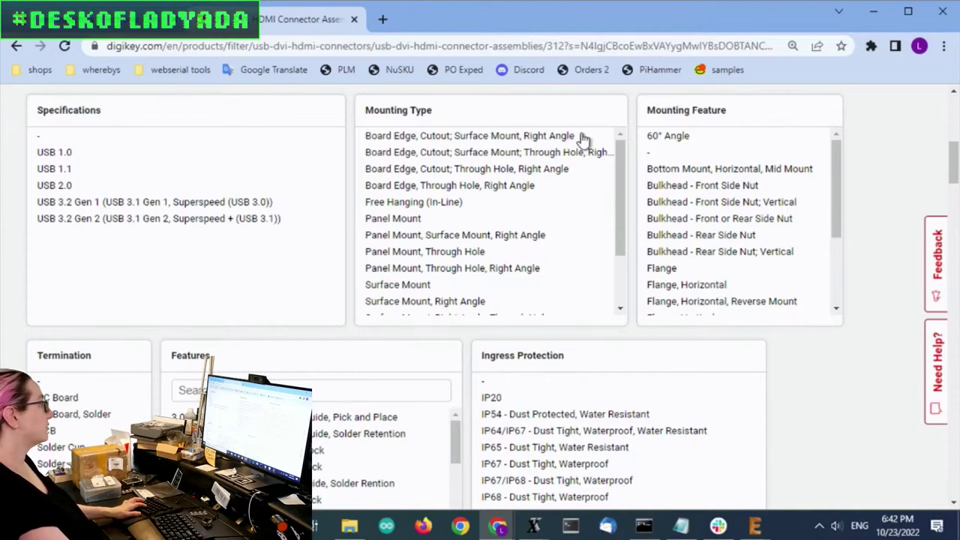
left_click_drag(574, 136, 635, 226)
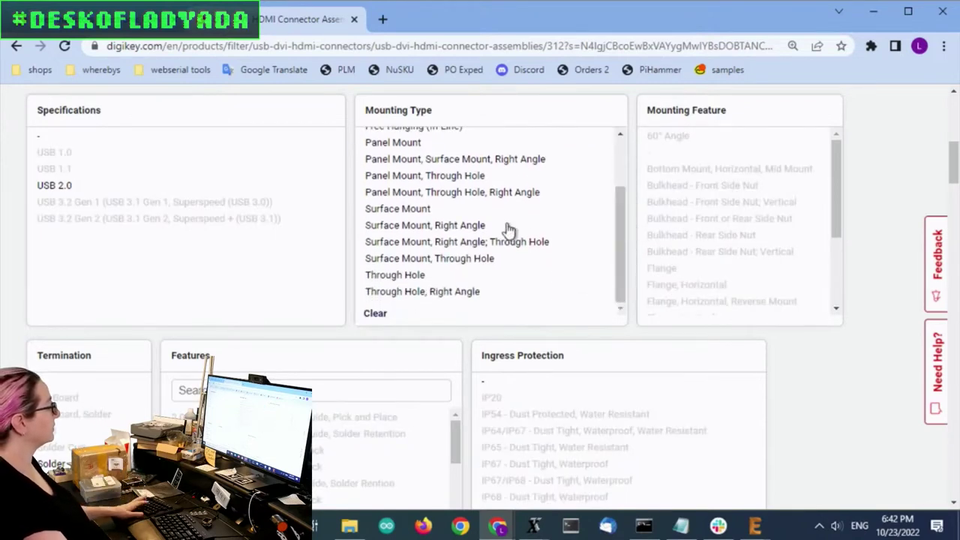
left_click_drag(499, 210, 509, 258)
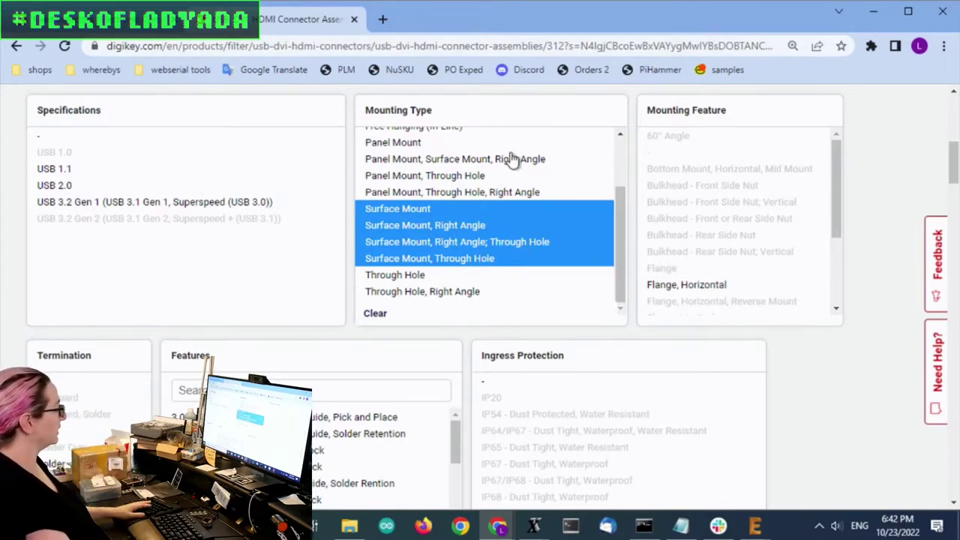
scroll(864, 384, "down", 8)
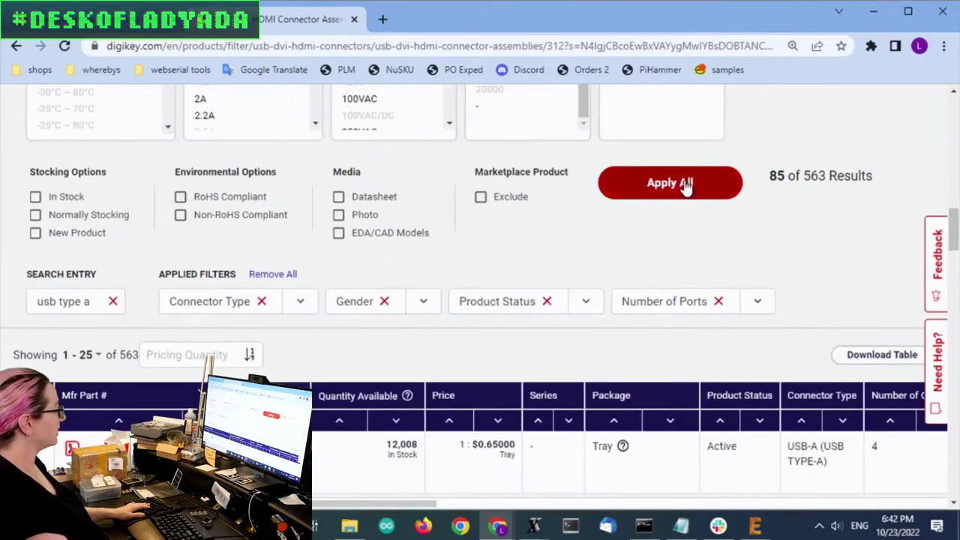
left_click(685, 185)
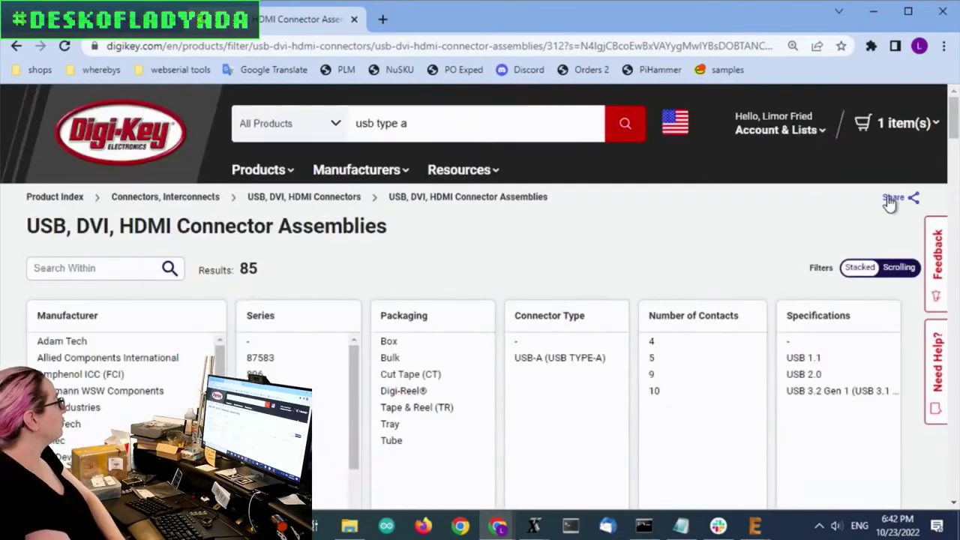
Restrict the surface-mount receptacles to those with 4 contacts and apply the filter
scroll(780, 225, "down", 10)
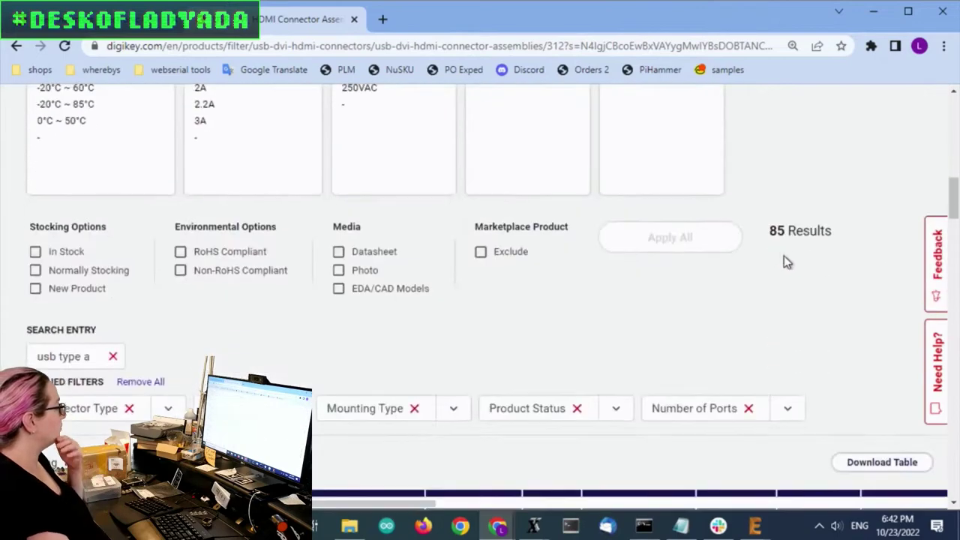
scroll(796, 252, "down", 2)
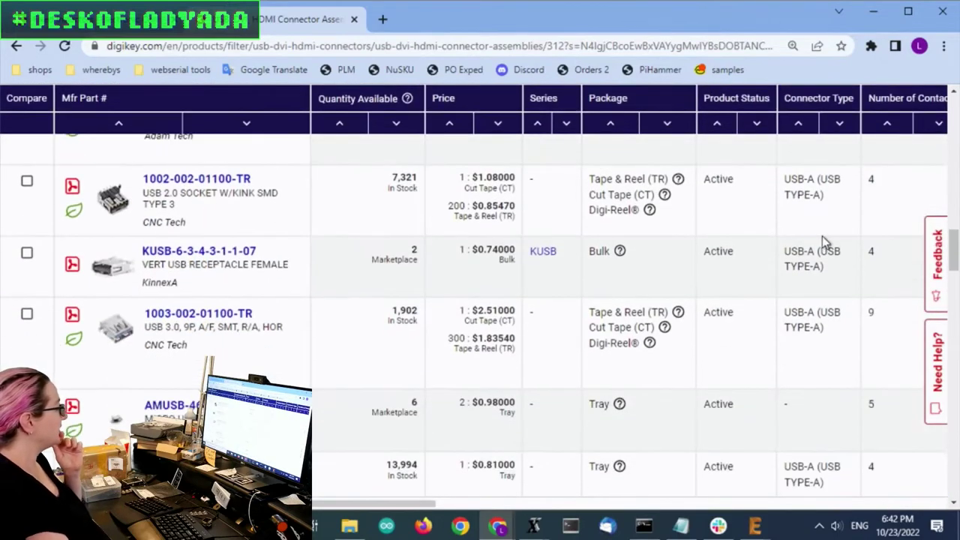
mouse_move(116, 329)
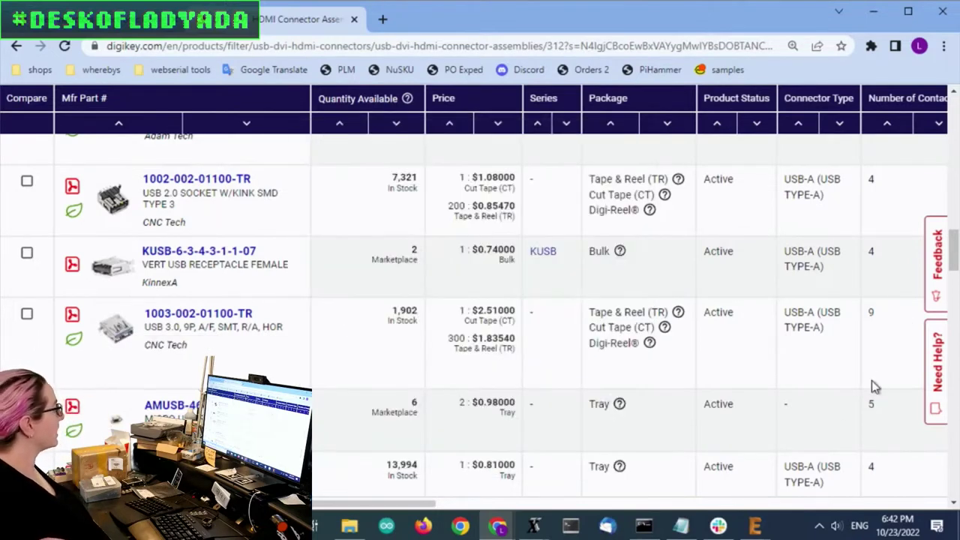
scroll(872, 381, "down", 1)
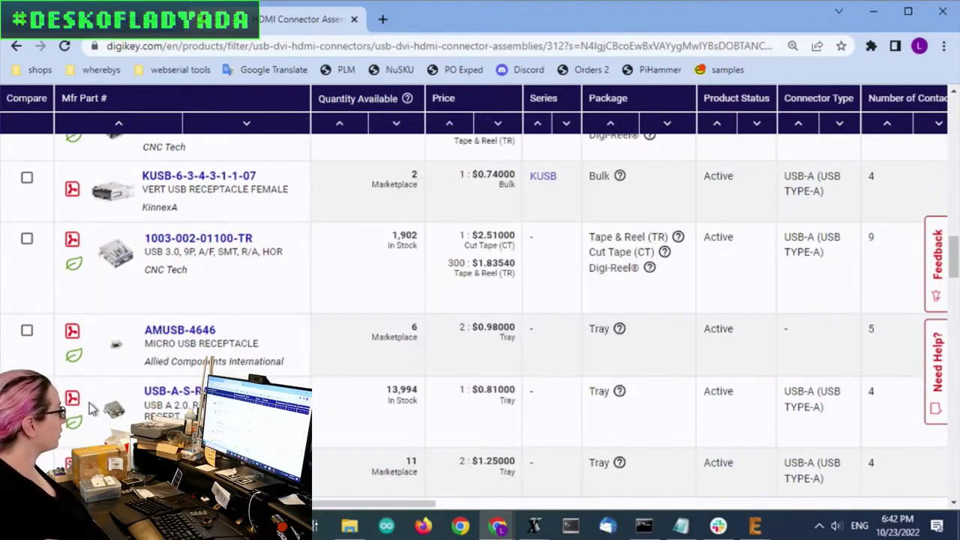
scroll(752, 300, "up", 8)
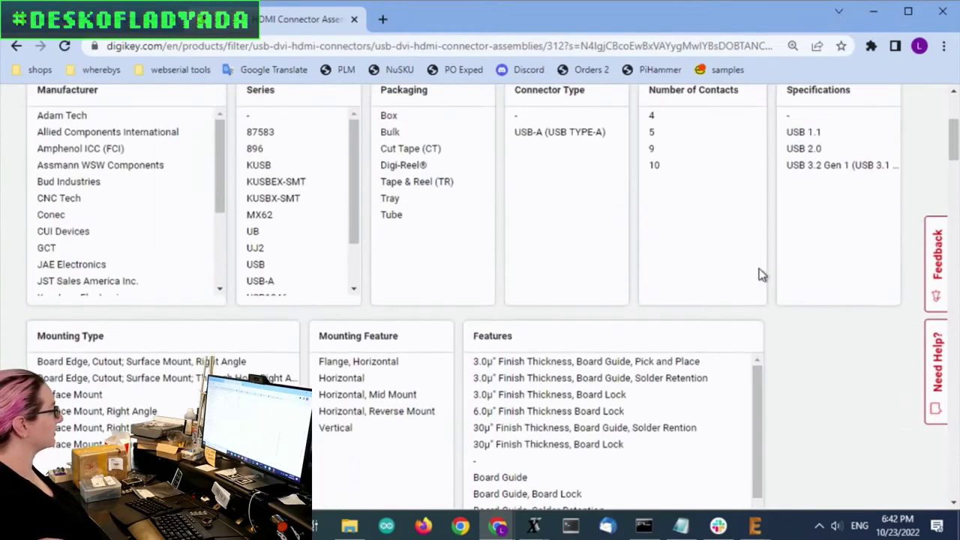
left_click(697, 118)
scroll(849, 396, "down", 6)
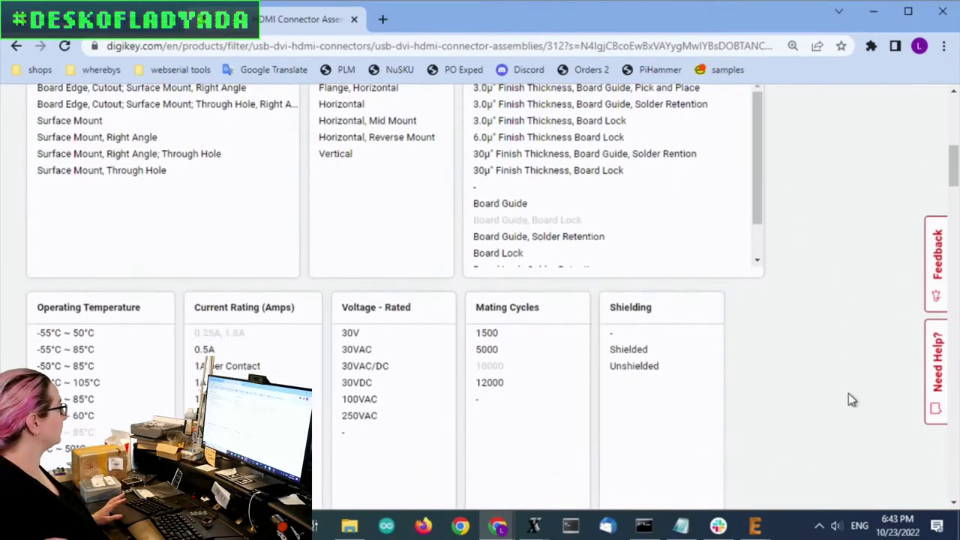
left_click(669, 387)
Limit the results to Normally Stocking parts, exclude marketplace products and apply the filters
scroll(744, 251, "down", 20)
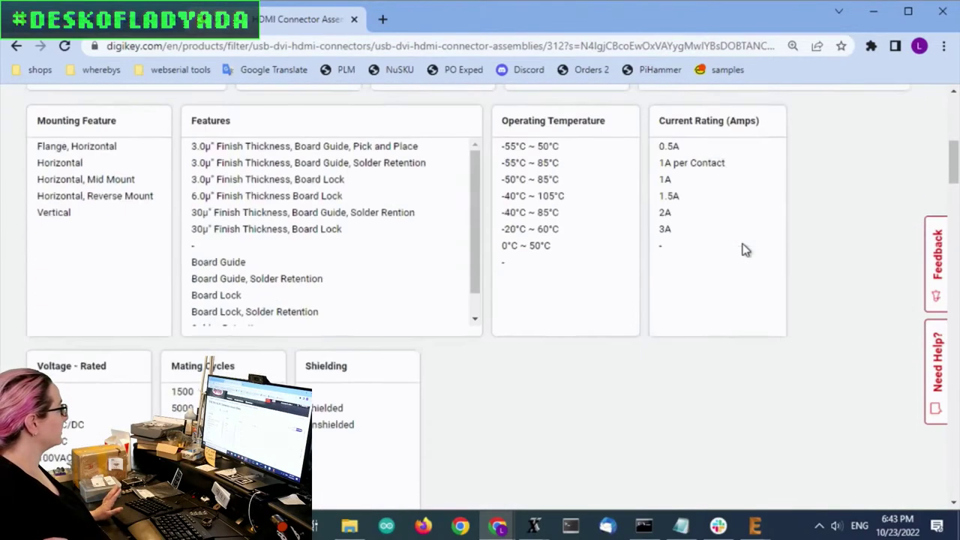
scroll(343, 270, "up", 1)
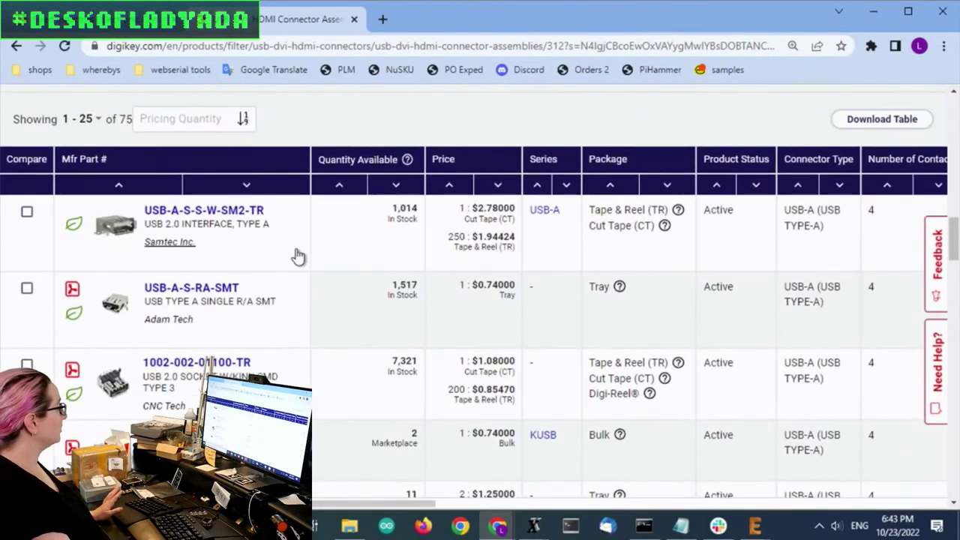
scroll(614, 336, "up", 10)
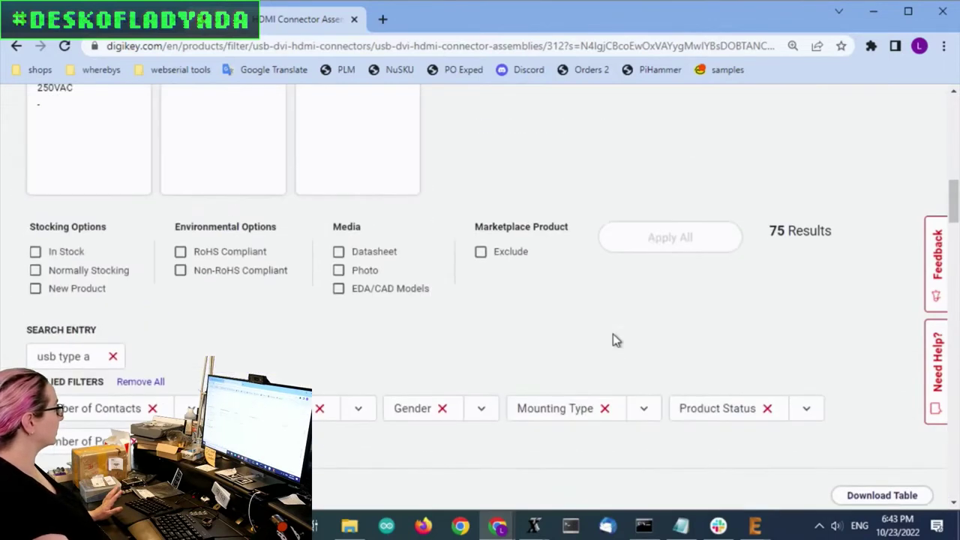
scroll(615, 336, "down", 3)
left_click(77, 271)
left_click(513, 257)
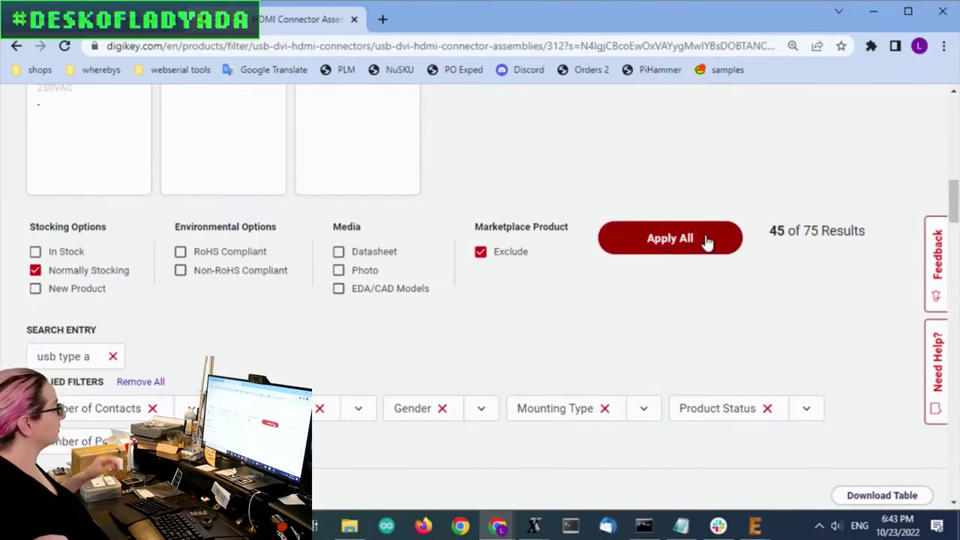
left_click(640, 245)
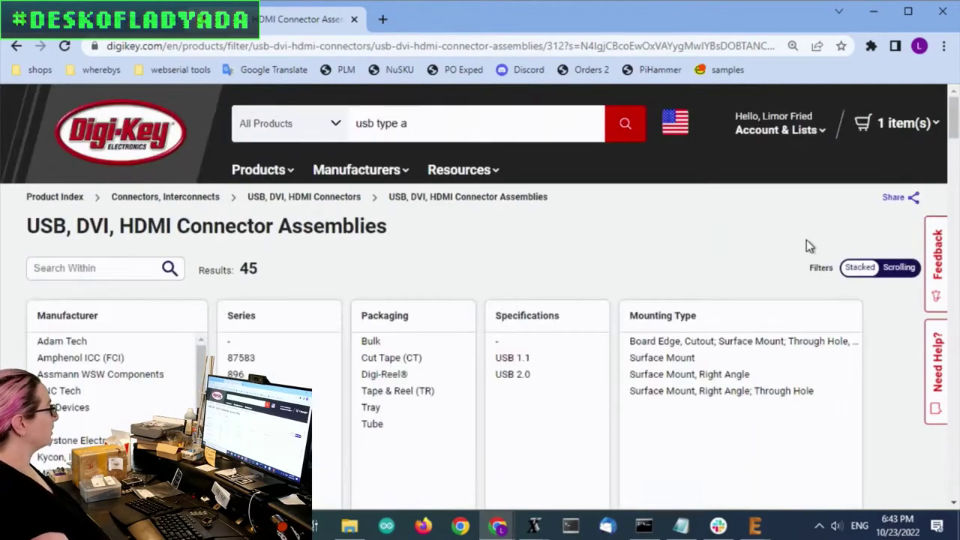
Examine the filtered USB-A receptacles, previewing the enlarged photos and comparing the mounting type and mounting feature columns
scroll(777, 239, "down", 15)
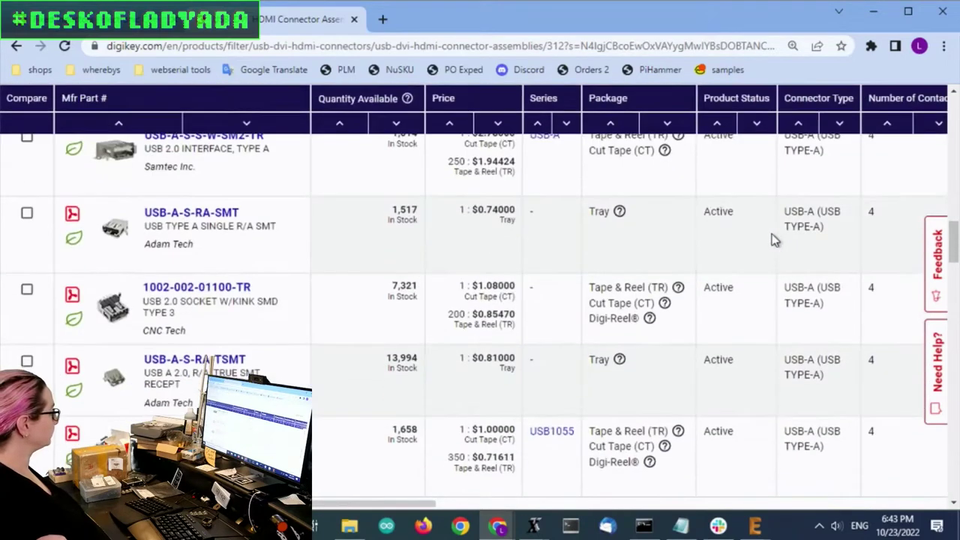
scroll(775, 240, "up", 1)
scroll(188, 259, "down", 1)
mouse_move(110, 312)
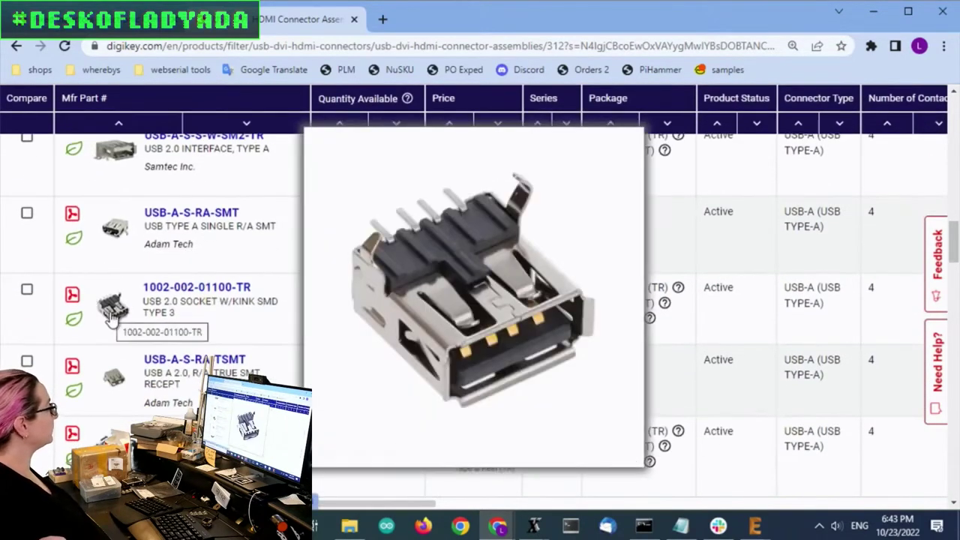
mouse_move(117, 230)
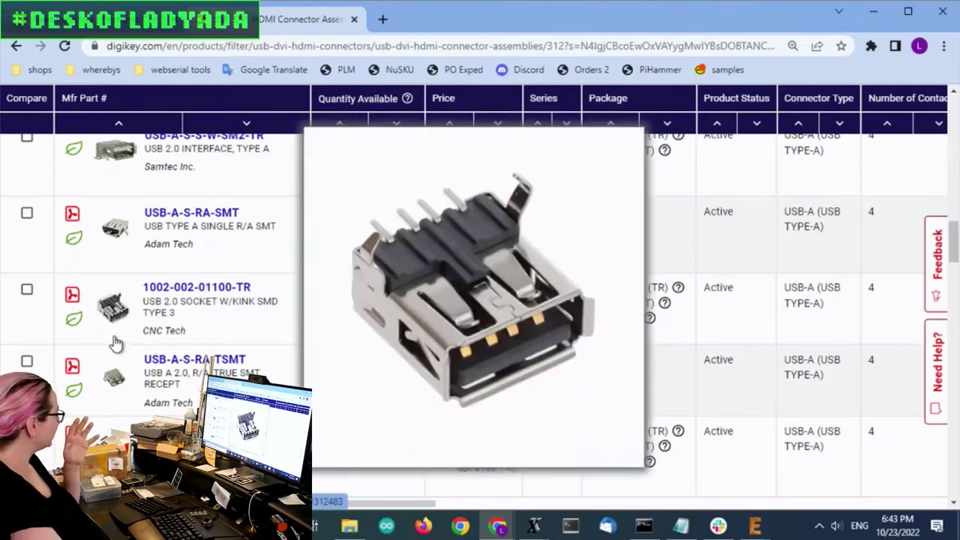
mouse_move(116, 380)
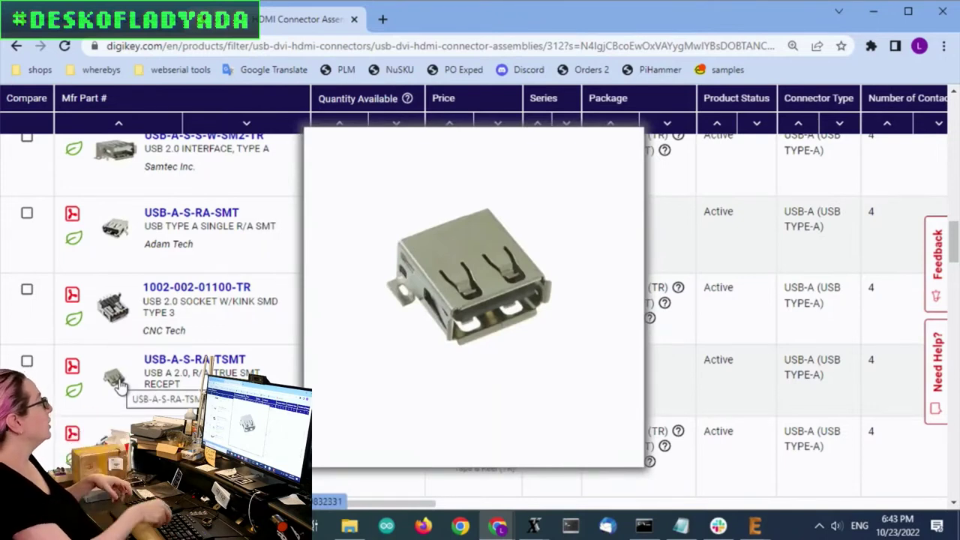
mouse_move(113, 450)
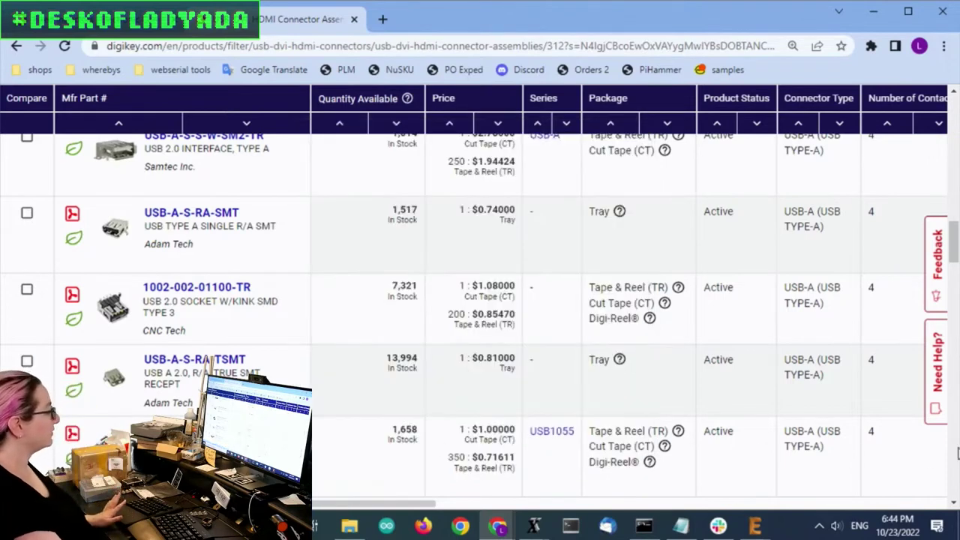
scroll(837, 451, "right", 5)
scroll(758, 435, "down", 1)
scroll(725, 378, "up", 2)
scroll(725, 378, "down", 5)
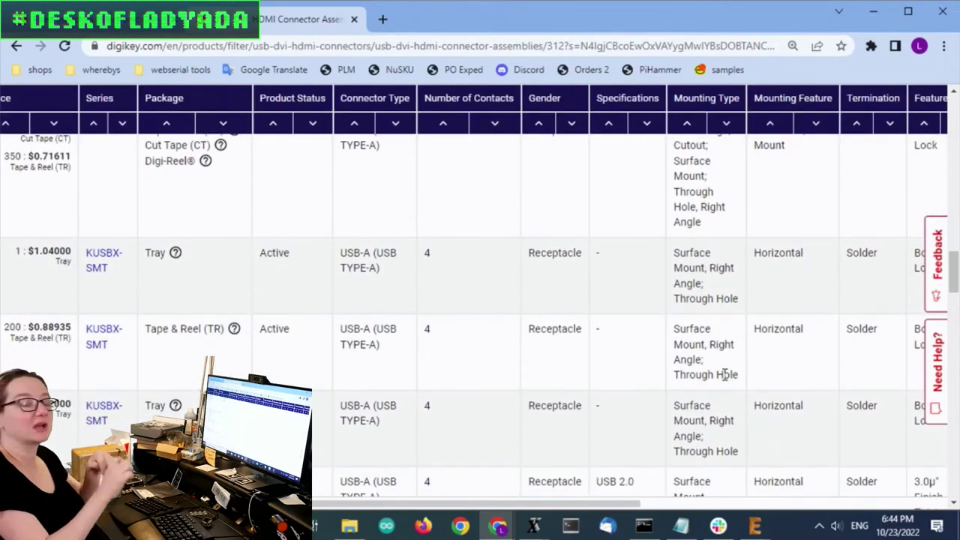
scroll(350, 472, "left", 5)
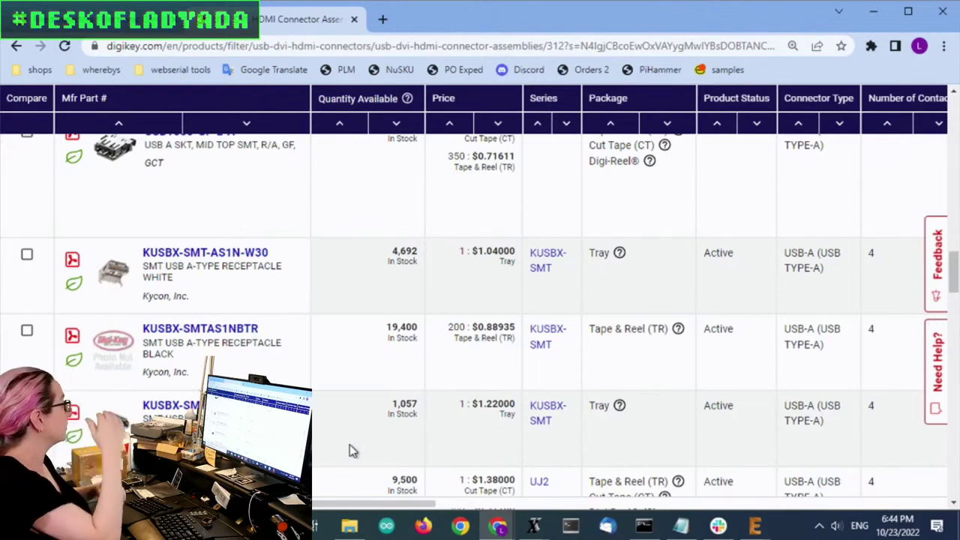
Narrow the mounting type to the three Surface Mount variants without the board-edge cutout, and apply the filter
scroll(375, 413, "up", 15)
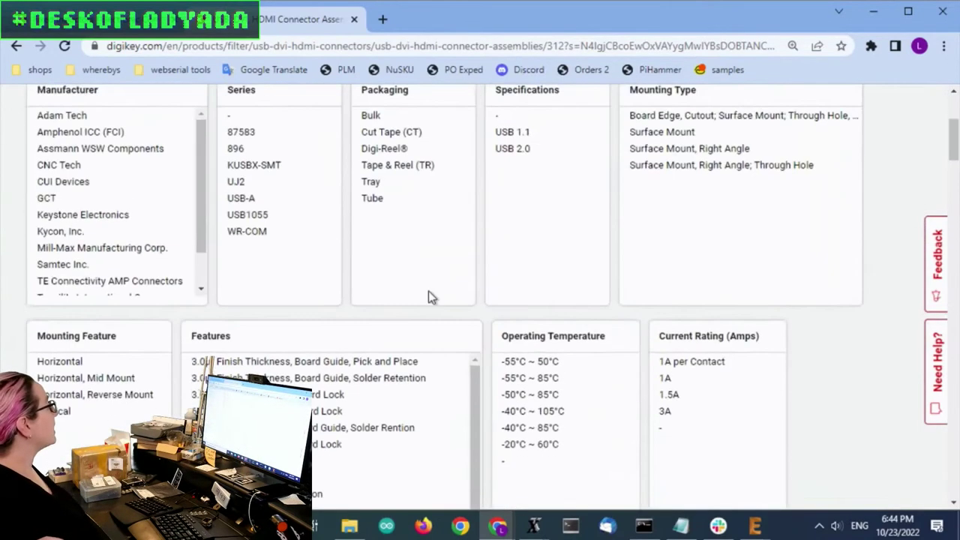
scroll(540, 256, "up", 2)
left_click_drag(784, 285, 784, 319)
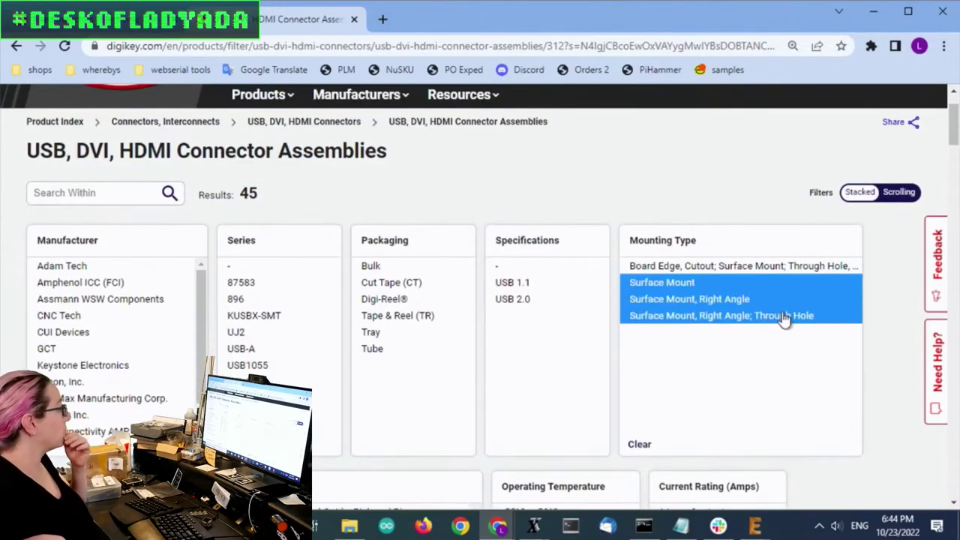
scroll(885, 293, "down", 10)
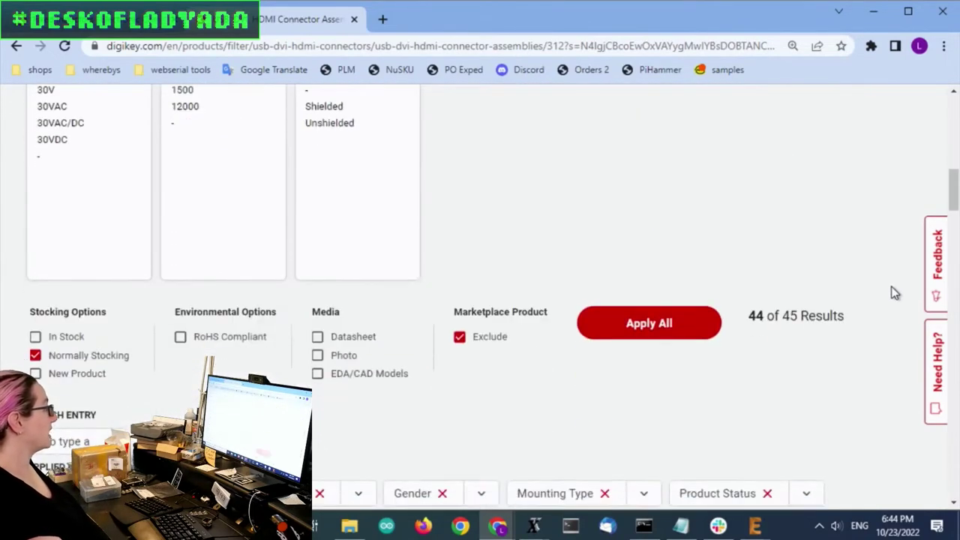
left_click(682, 328)
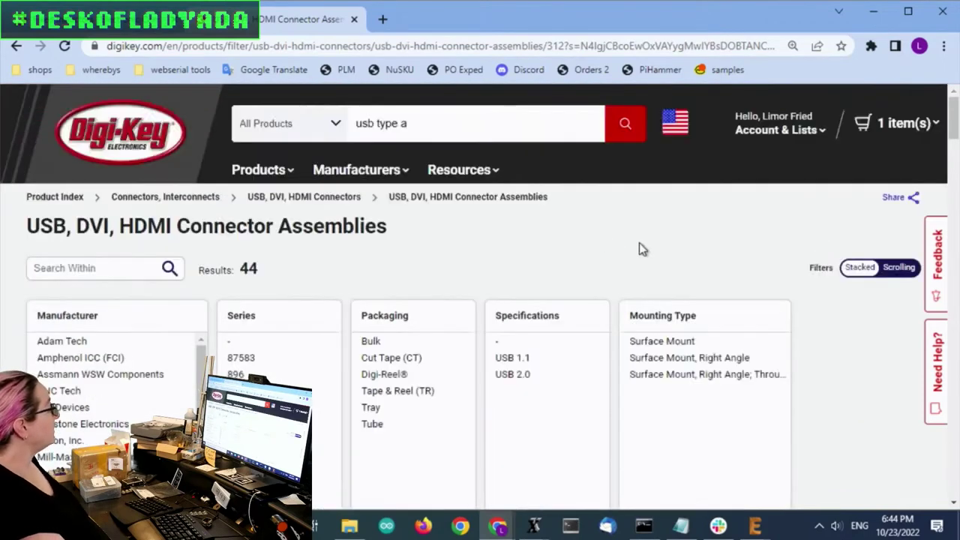
Restrict the packaging to Cut Tape (CT), Digi-Reel and Tape & Reel (TR), and apply the filter
scroll(746, 245, "down", 2)
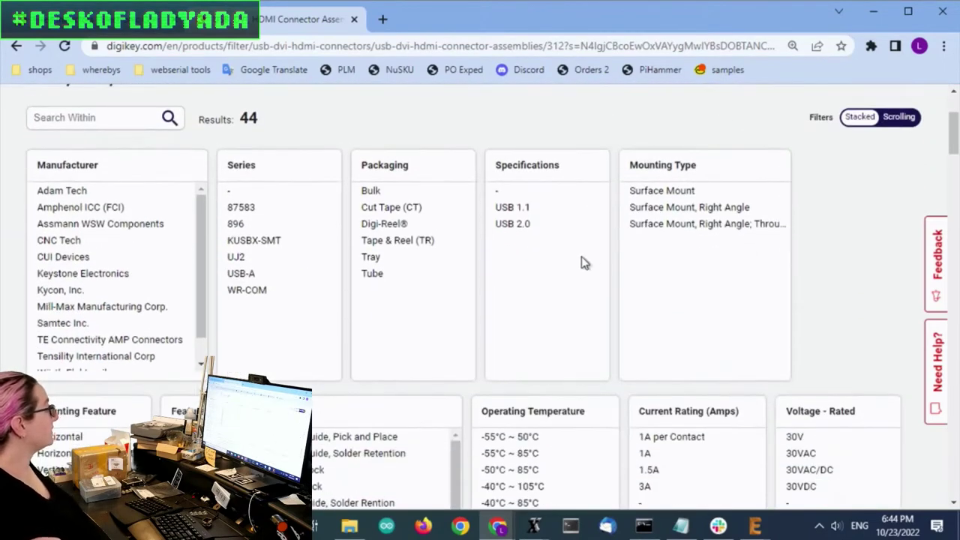
left_click_drag(379, 208, 390, 242)
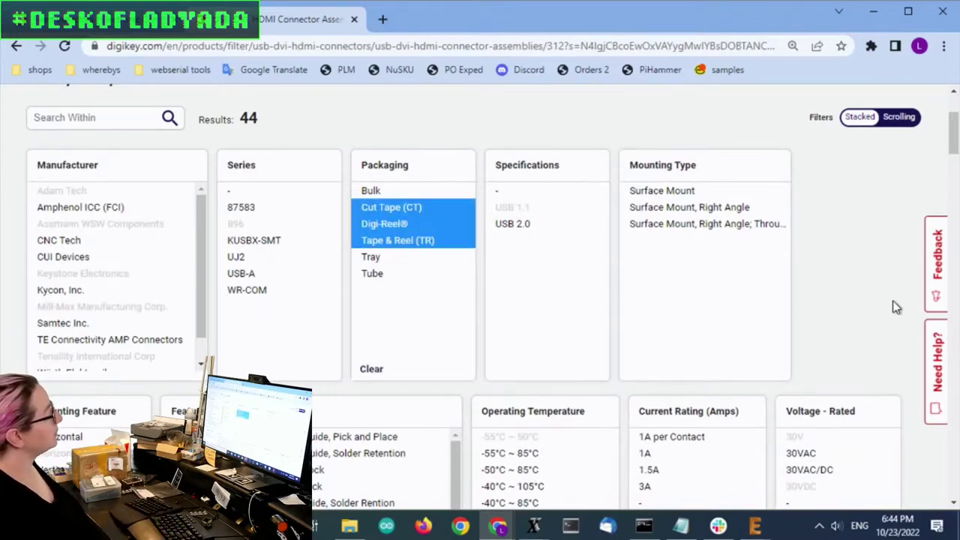
scroll(887, 260, "down", 12)
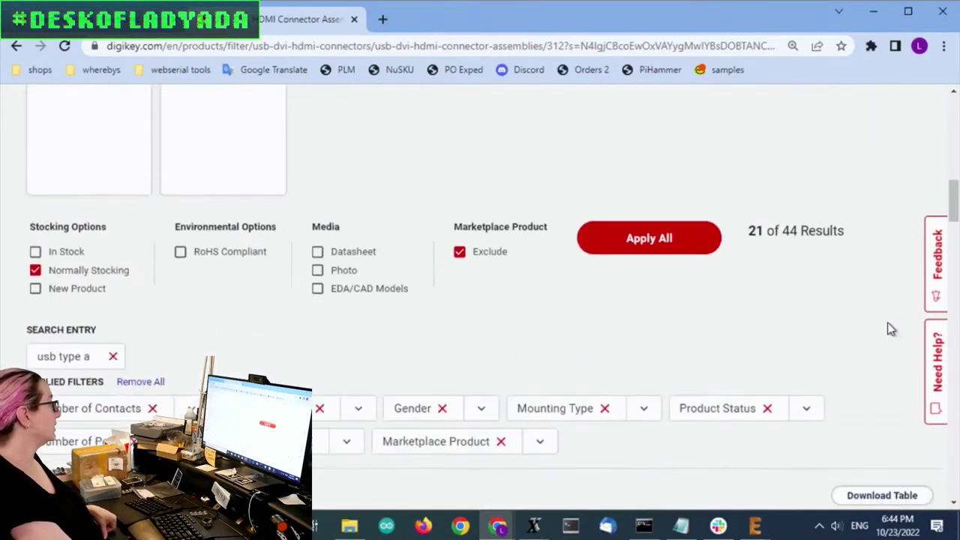
scroll(892, 328, "down", 3)
scroll(691, 272, "up", 3)
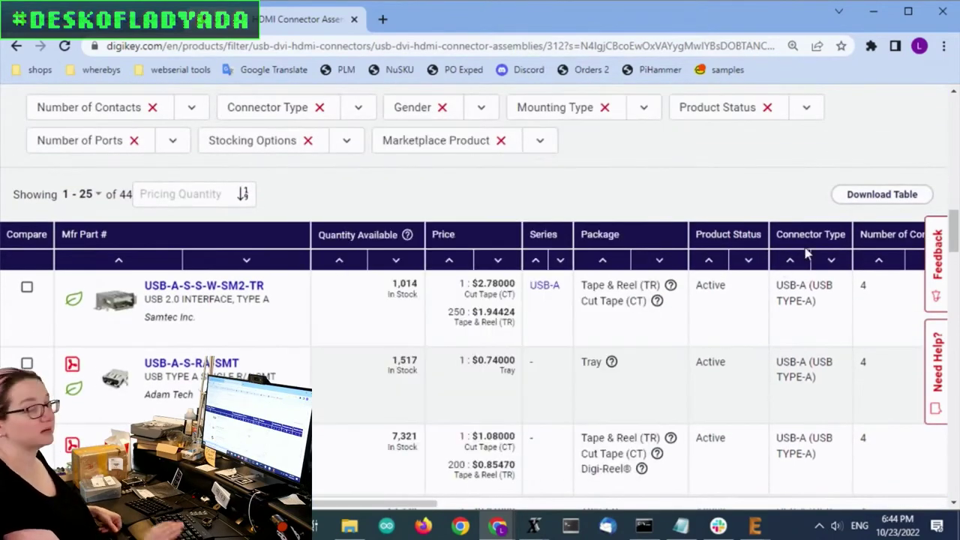
scroll(806, 255, "down", 3)
scroll(579, 190, "up", 10)
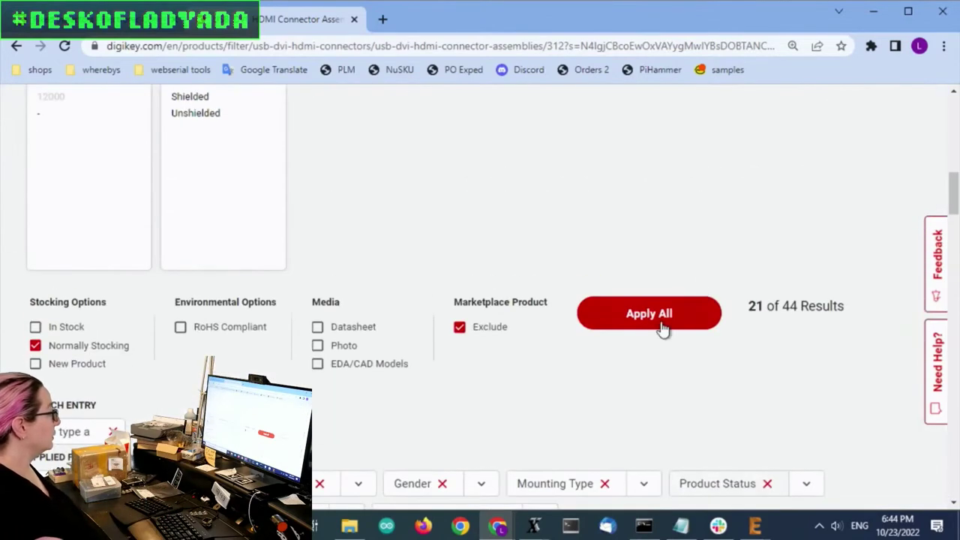
left_click(662, 322)
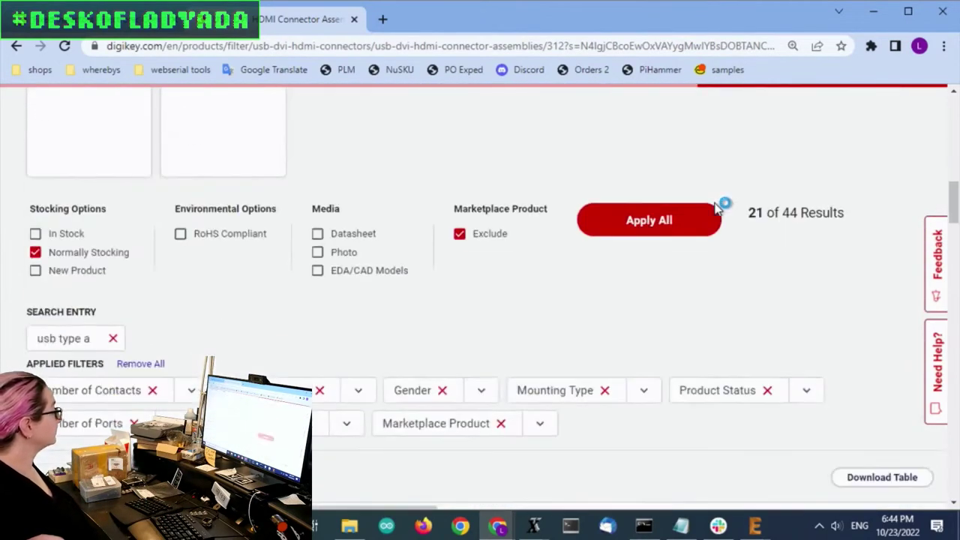
Sort the remaining receptacles by quantity available in descending order
scroll(718, 214, "down", 7)
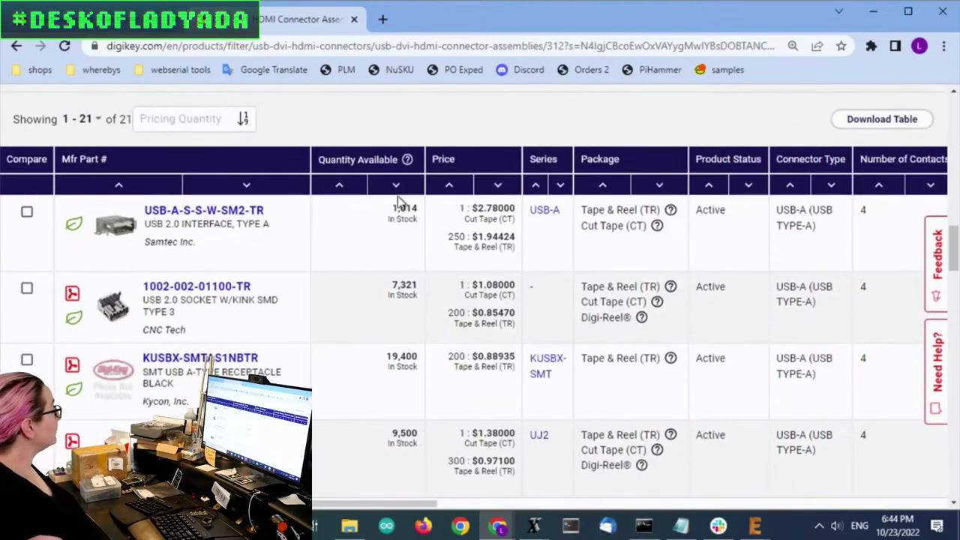
mouse_move(113, 237)
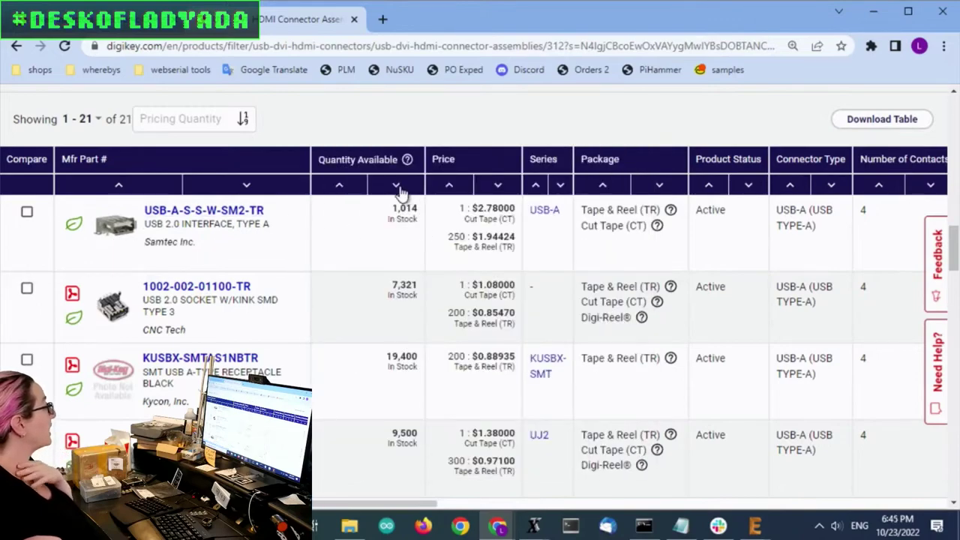
left_click(397, 187)
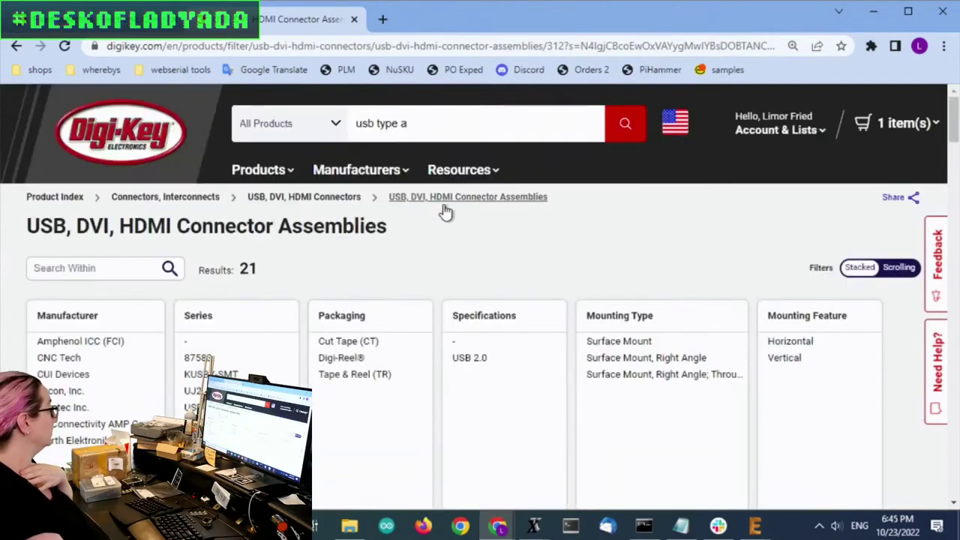
Look through the sorted receptacles, comparing stock, prices and enlarged photos of their pins and mounting tabs
scroll(529, 225, "down", 15)
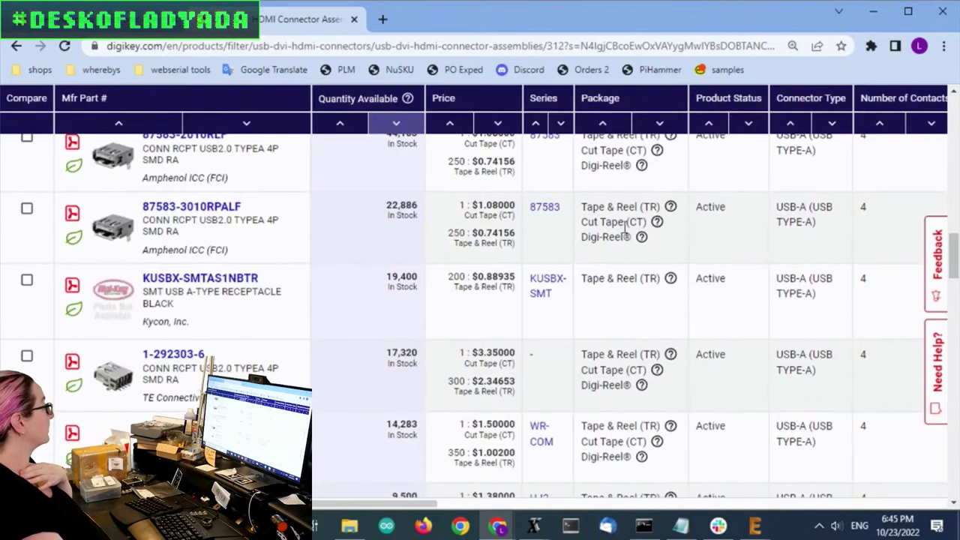
scroll(622, 228, "up", 1)
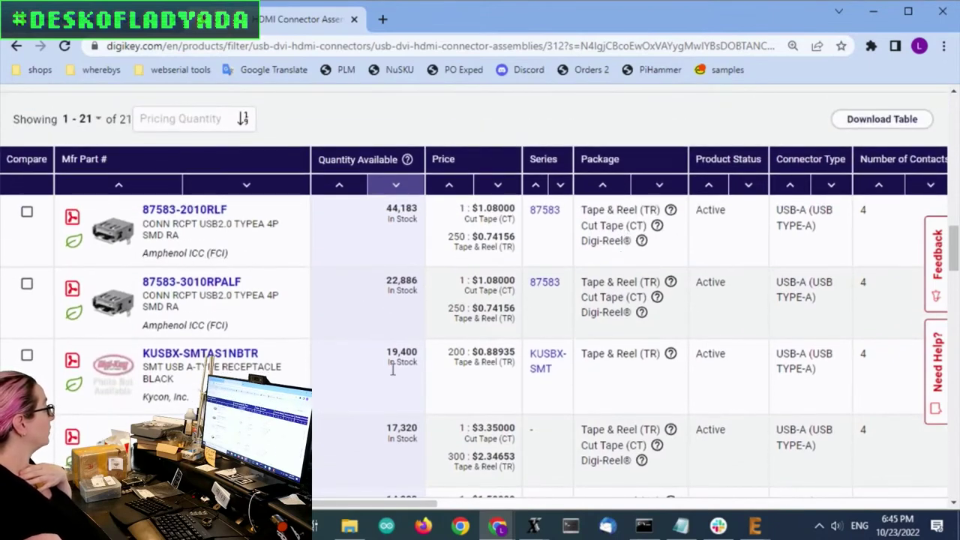
mouse_move(113, 300)
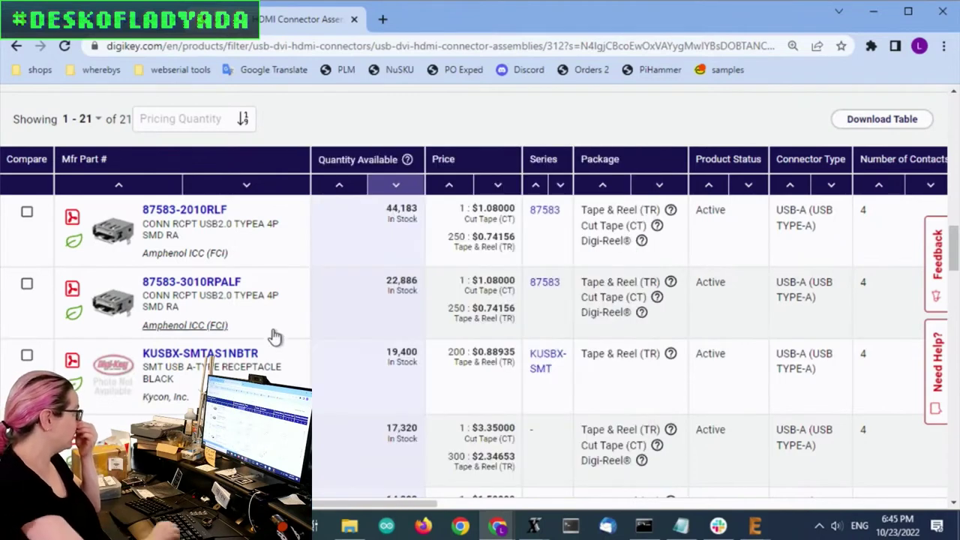
scroll(274, 337, "down", 3)
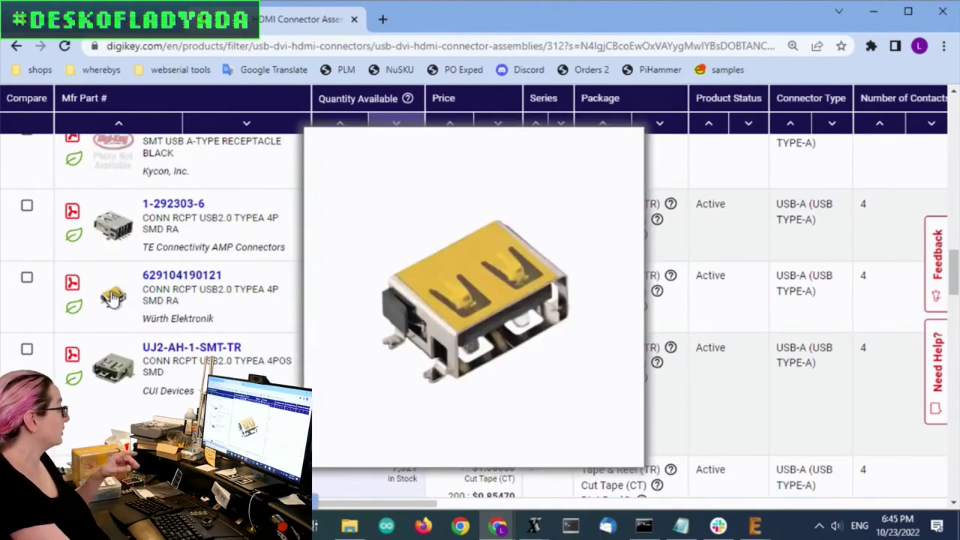
scroll(116, 302, "down", 1)
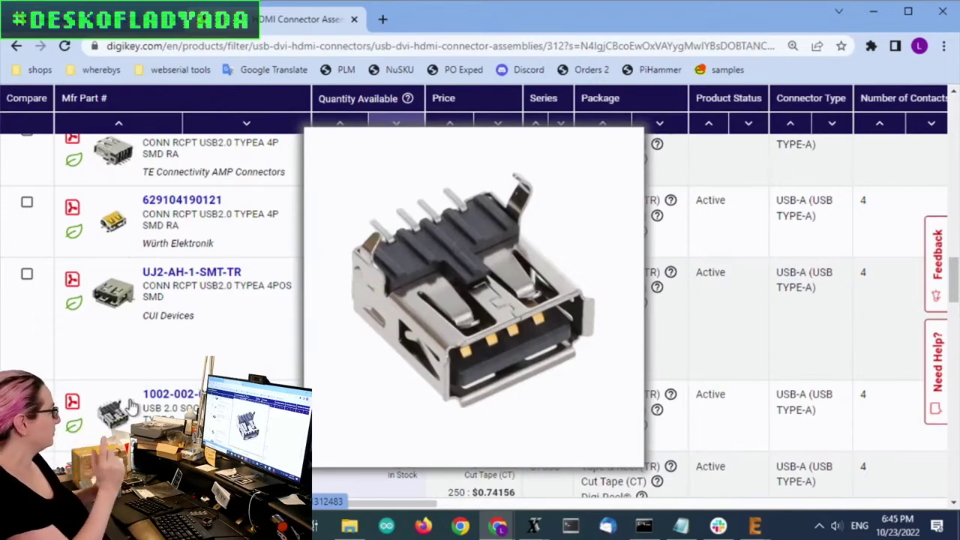
scroll(131, 405, "down", 2)
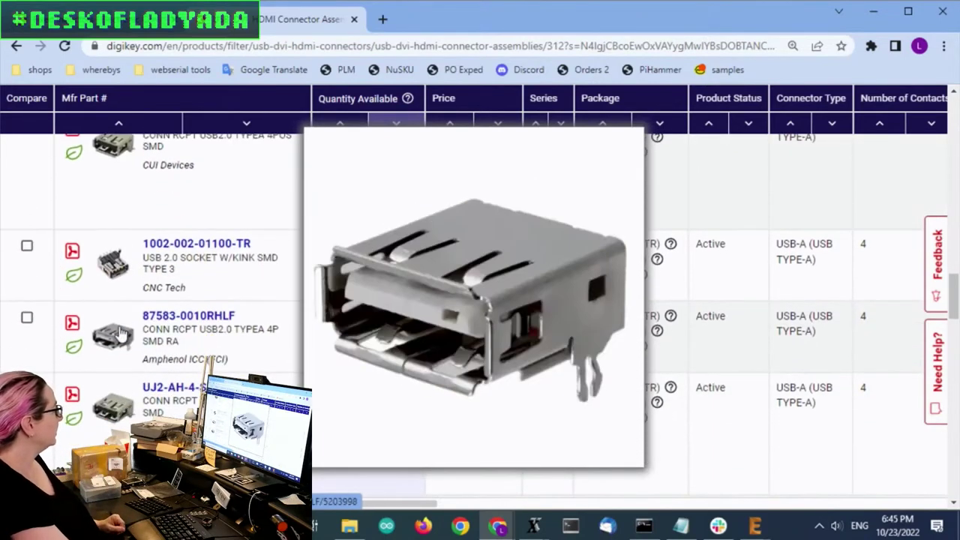
scroll(309, 387, "up", 5)
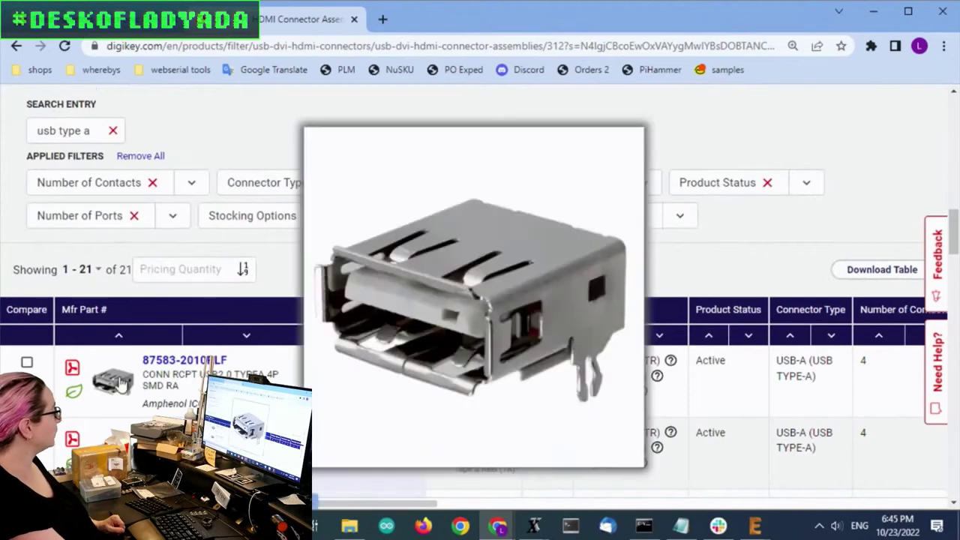
Open the 87583-2010RLF product page and inspect the connector from several angles in its 360-degree viewer
left_click(187, 365)
scroll(191, 379, "down", 3)
left_click(127, 160)
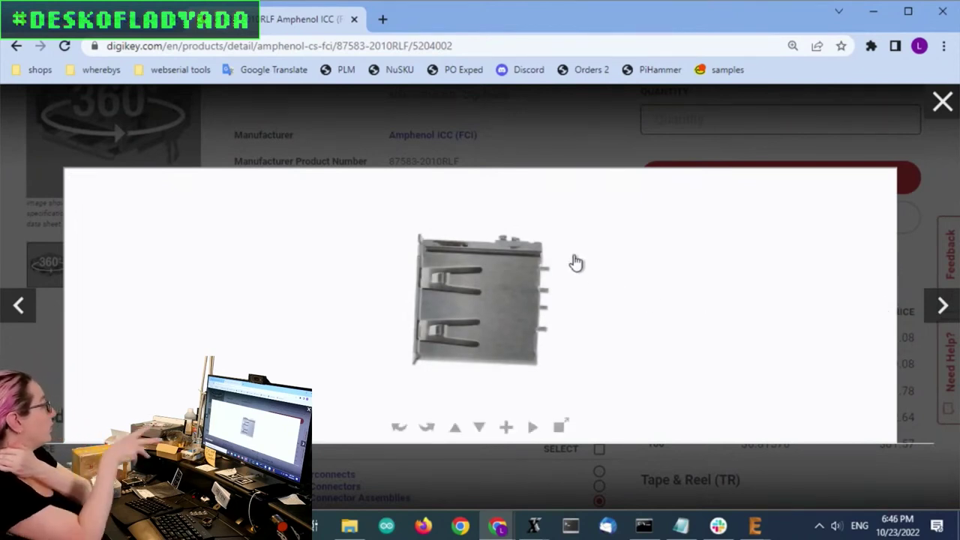
left_click_drag(534, 324, 523, 282)
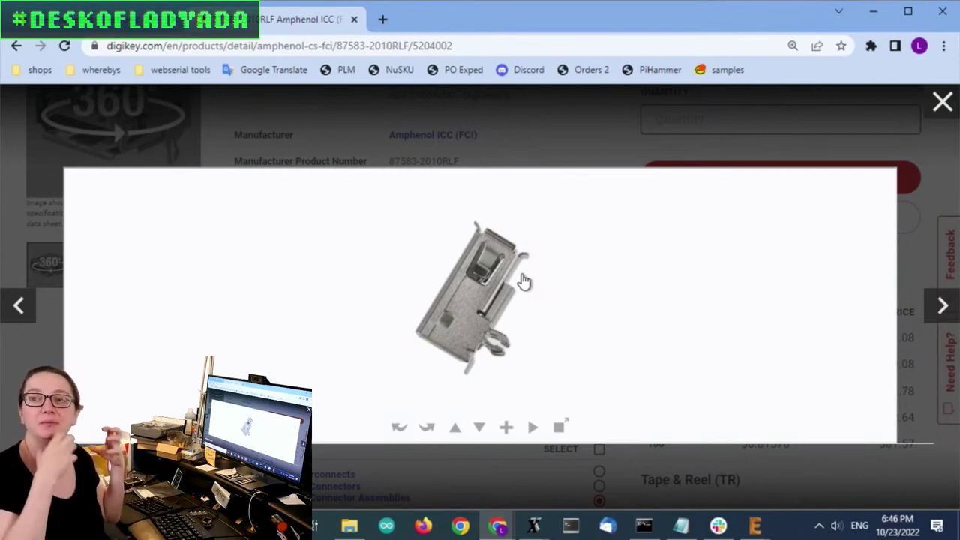
left_click_drag(575, 308, 457, 313)
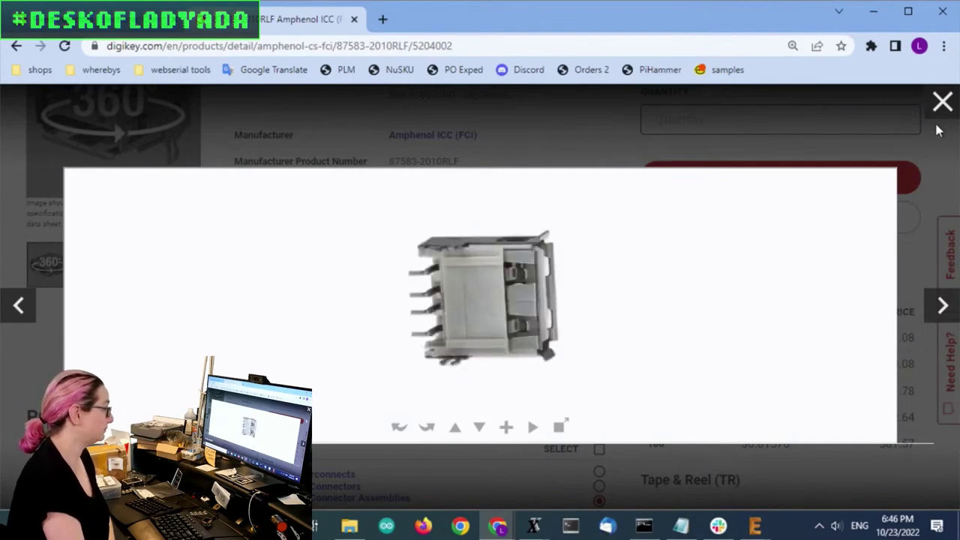
left_click(943, 102)
Open the 87583 datasheet and examine the recommended PCB layouts, side views and durability ratings of the part variants
scroll(397, 232, "down", 1)
left_click(444, 272)
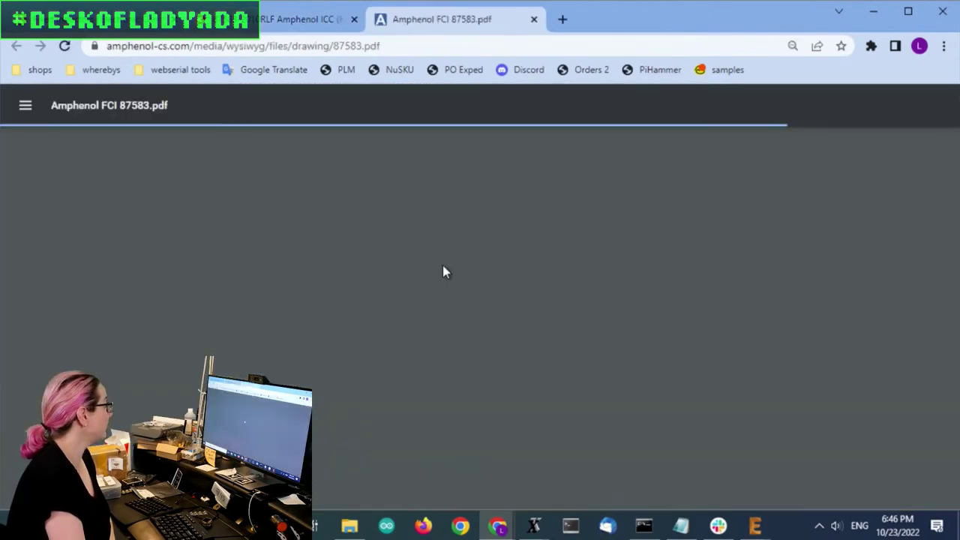
scroll(641, 318, "down", 10)
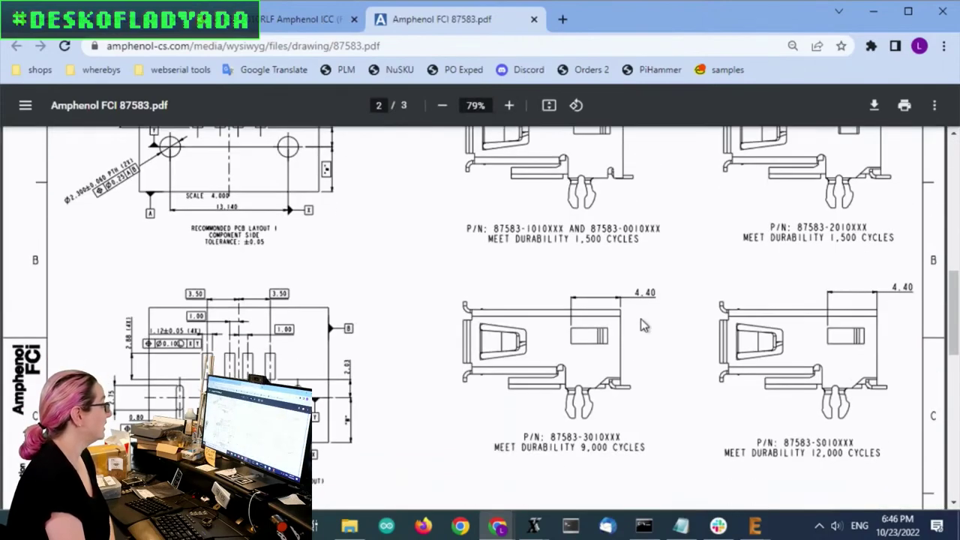
scroll(640, 319, "down", 5)
scroll(640, 319, "up", 4)
scroll(150, 319, "up", 3)
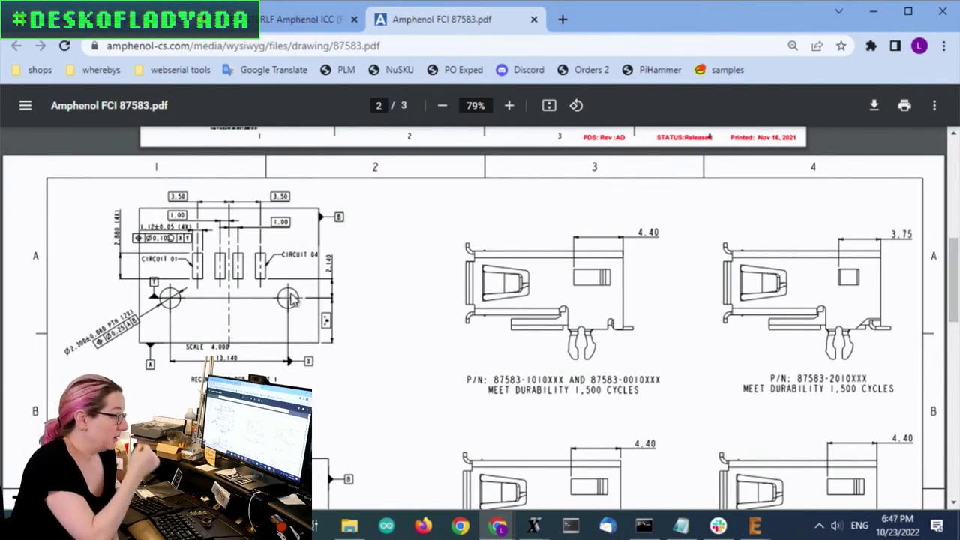
scroll(713, 330, "down", 2)
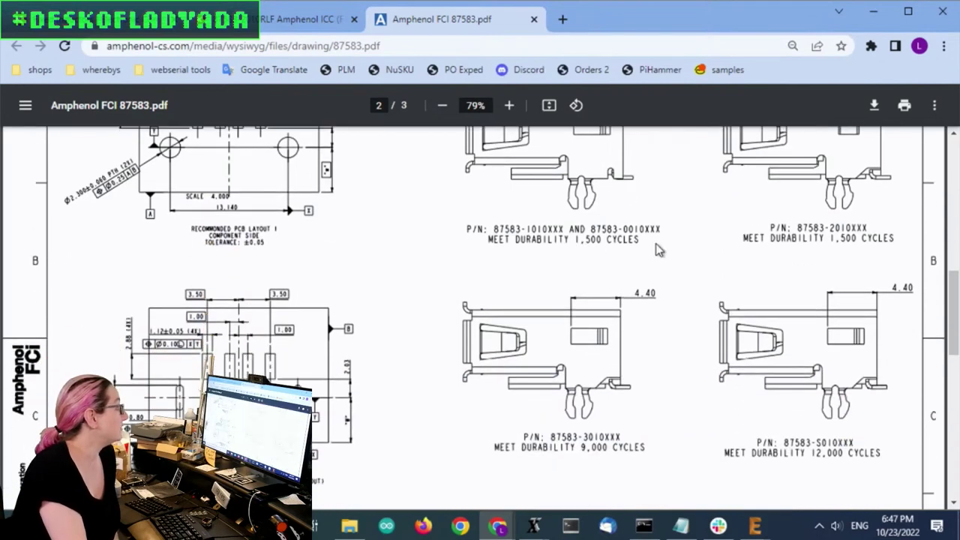
scroll(571, 249, "down", 2)
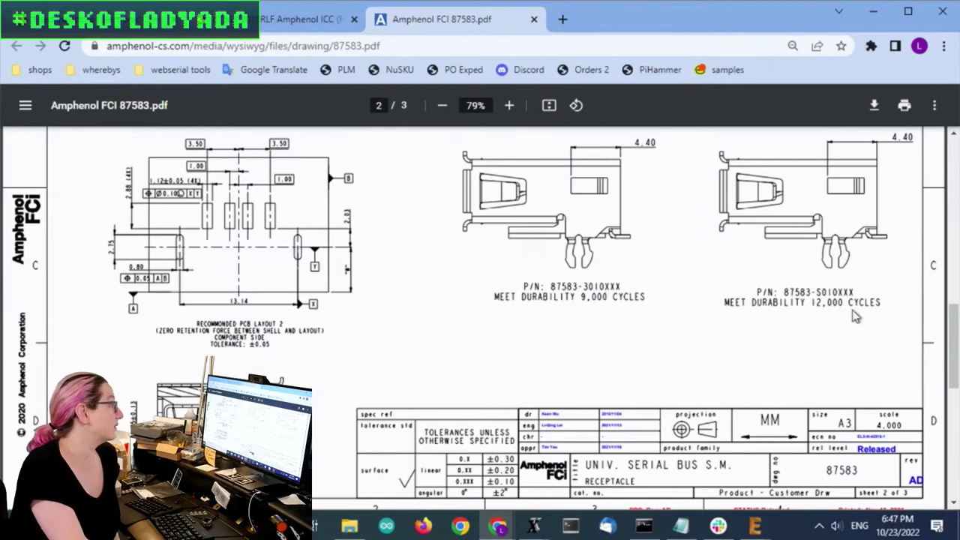
Compare the two recommended PCB layouts and the durability cycle ratings of the side-view variants on sheet 2 of the 87583 drawing
scroll(870, 352, "up", 5)
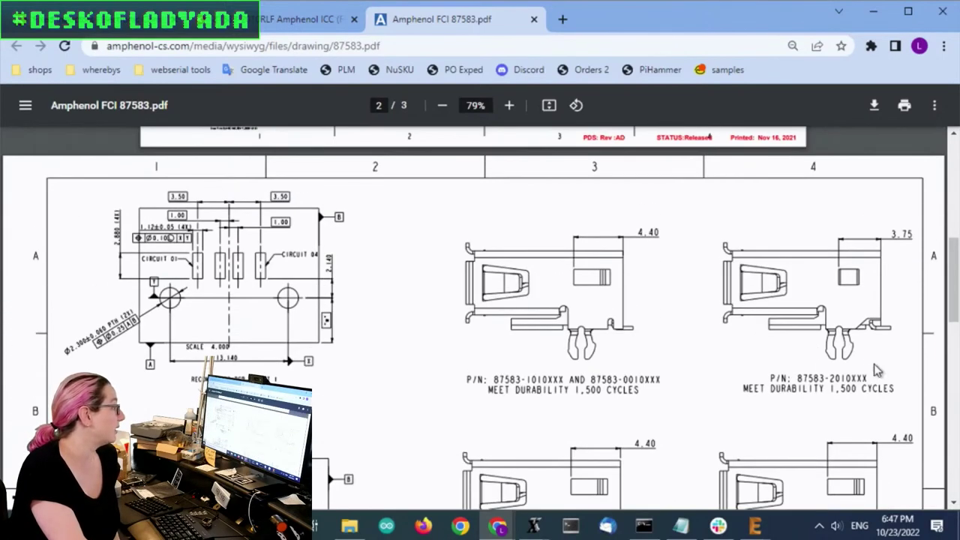
scroll(869, 374, "down", 3)
scroll(165, 315, "down", 3)
scroll(173, 304, "up", 4)
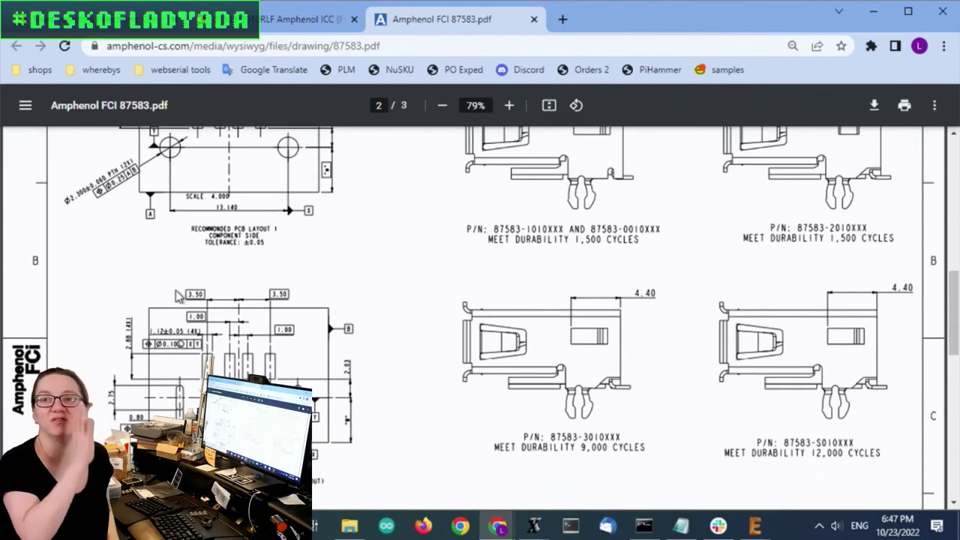
scroll(516, 279, "down", 2)
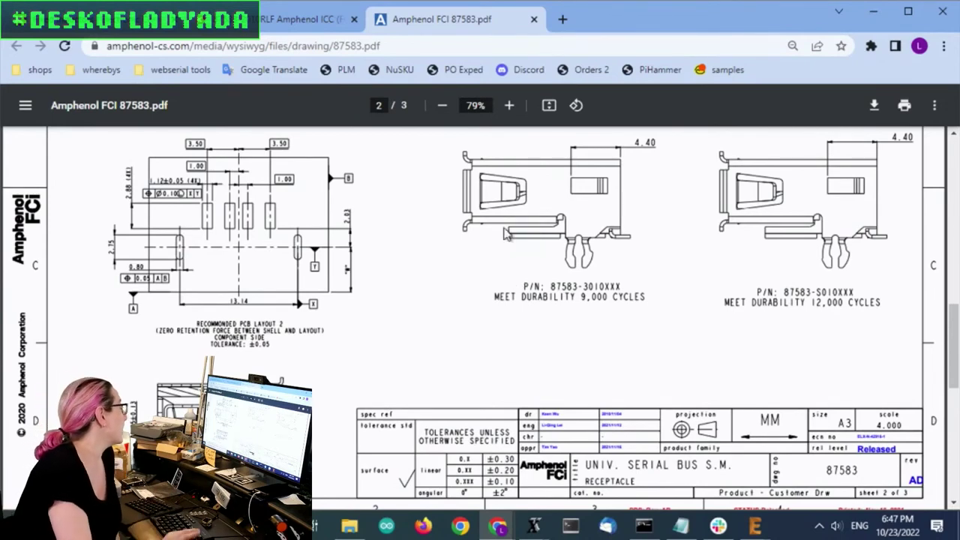
scroll(507, 235, "up", 4)
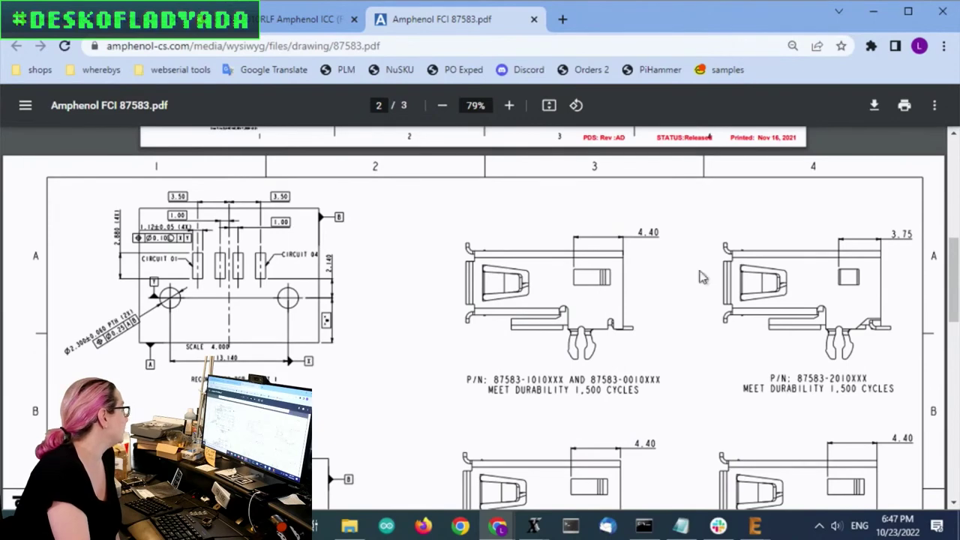
scroll(746, 366, "down", 4)
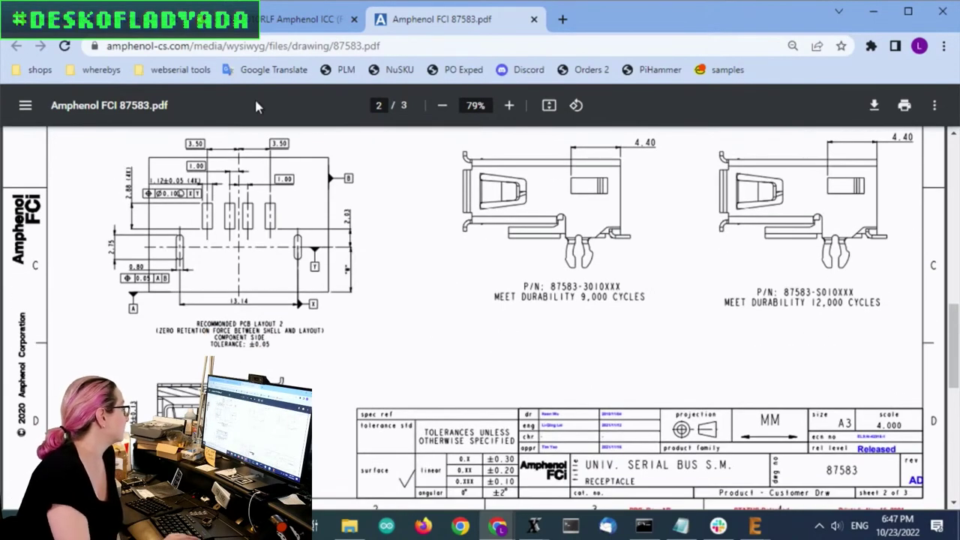
Return to the 87583-2010RLF product page and review its stock, part numbers, and cut tape and reel price breaks
left_click(300, 19)
scroll(351, 240, "up", 2)
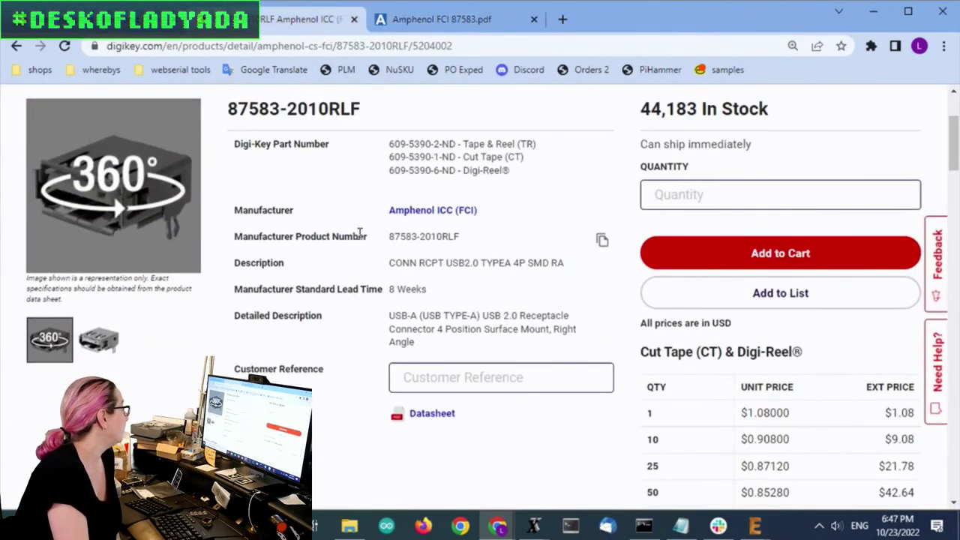
scroll(351, 240, "up", 1)
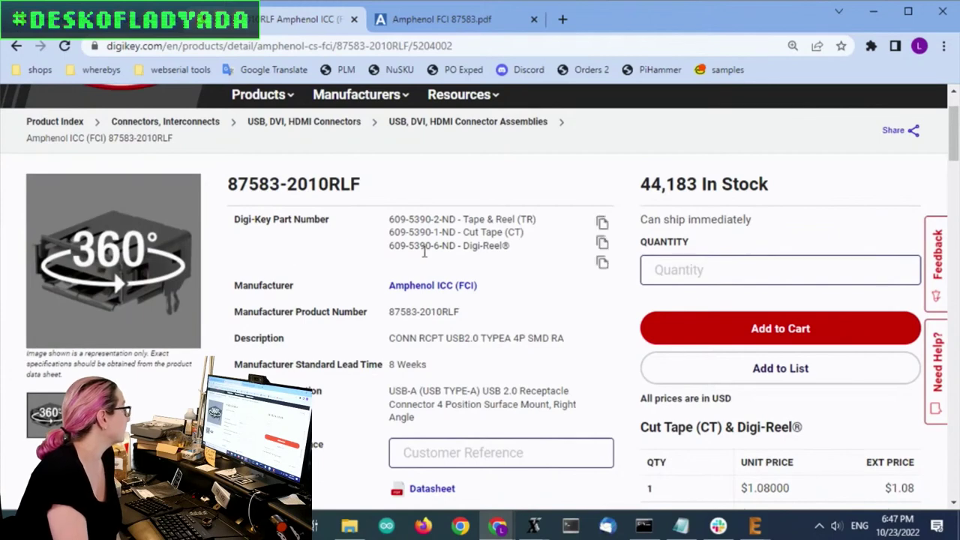
scroll(525, 297, "down", 1)
scroll(675, 304, "down", 3)
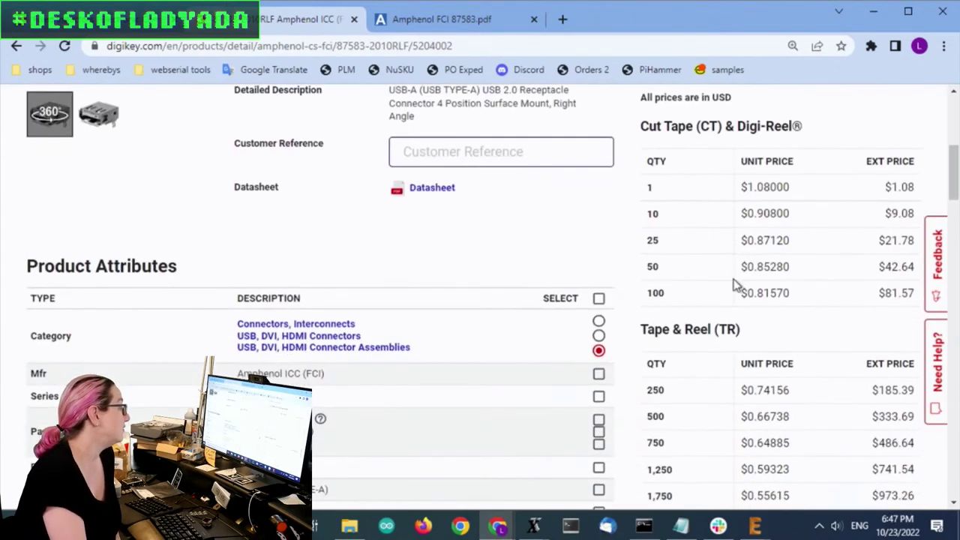
scroll(743, 181, "up", 2)
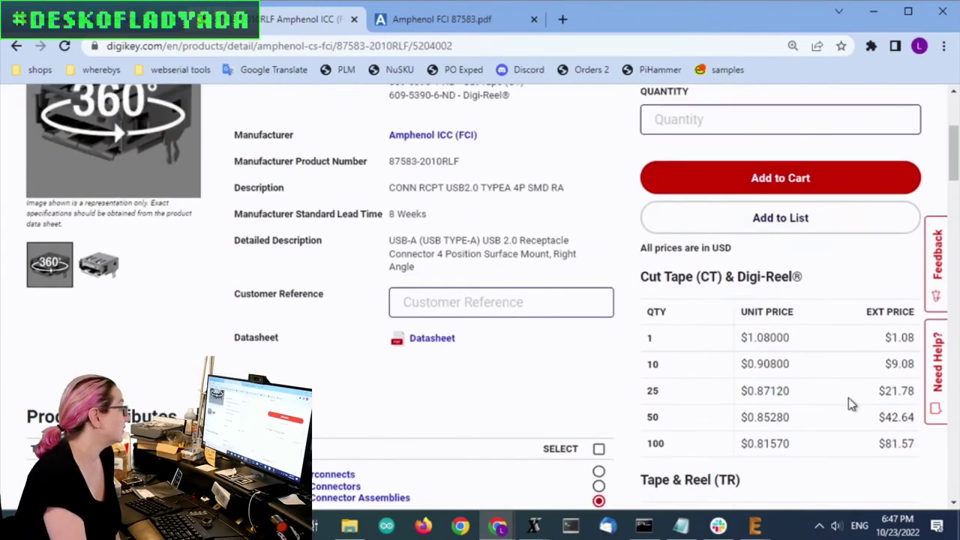
scroll(833, 383, "down", 2)
scroll(810, 349, "up", 3)
scroll(797, 331, "up", 2)
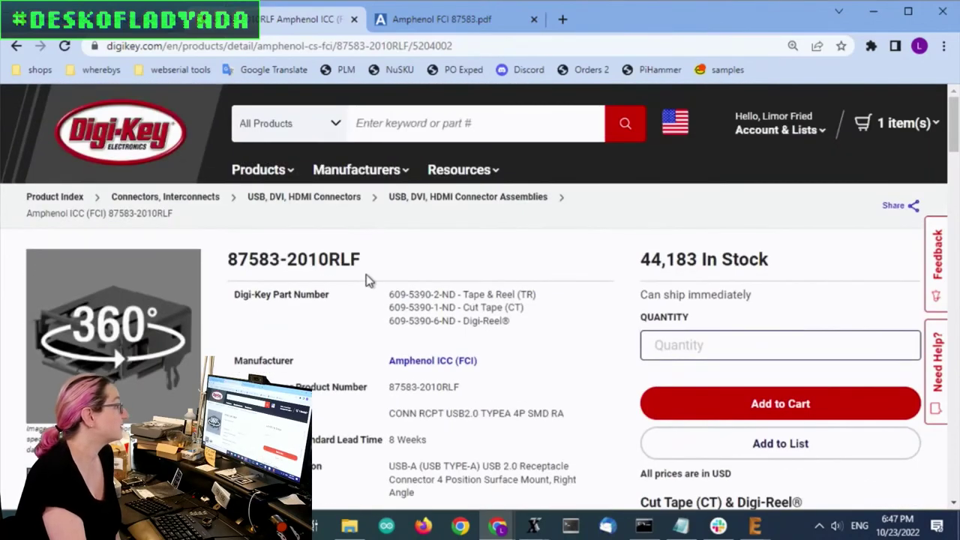
scroll(450, 270, "down", 2)
scroll(252, 232, "up", 2)
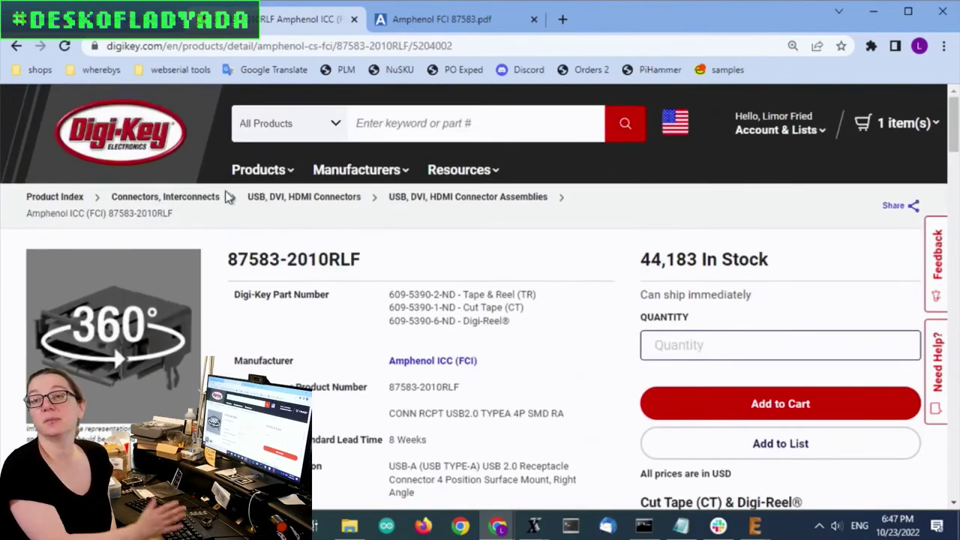